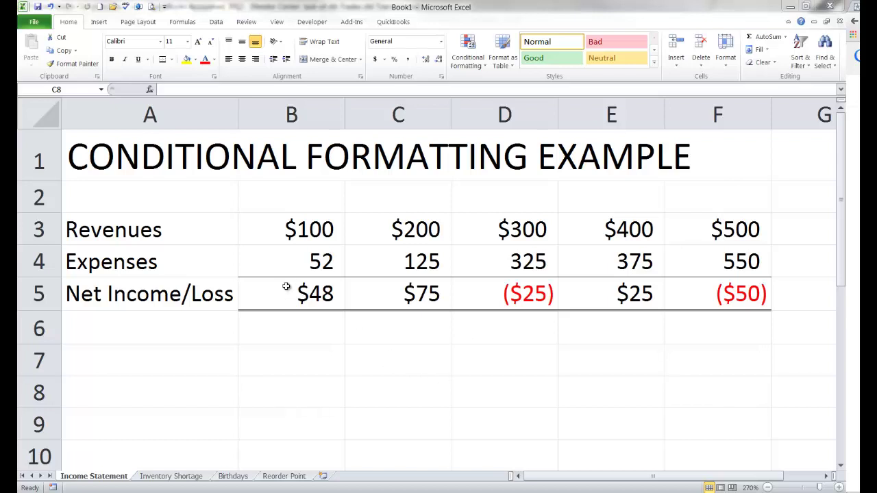
Select the Net Income/Loss values in cells B5 through F5.
{"action": "left_click_drag", "start_coordinate": [288, 292], "coordinate": [707, 296]}
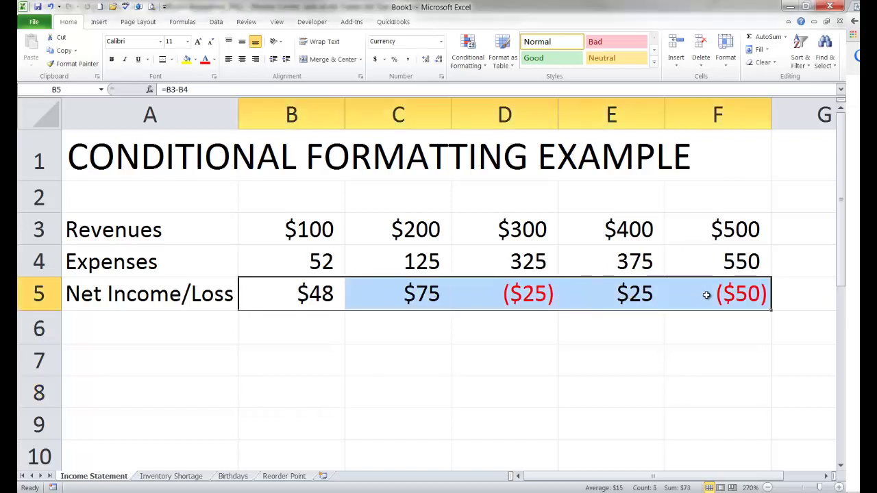
Start a Highlight Cells 'Less Than' conditional formatting rule for the selected row.
{"action": "left_click", "coordinate": [467, 60]}
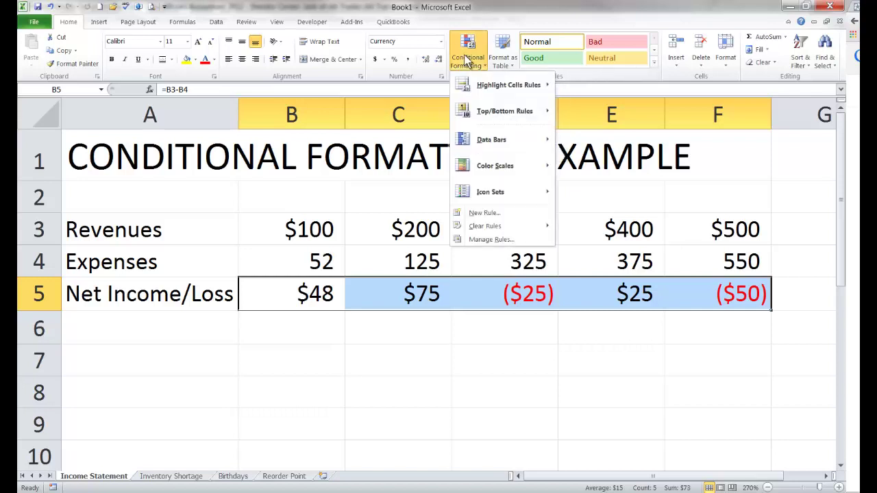
{"action": "mouse_move", "coordinate": [481, 82]}
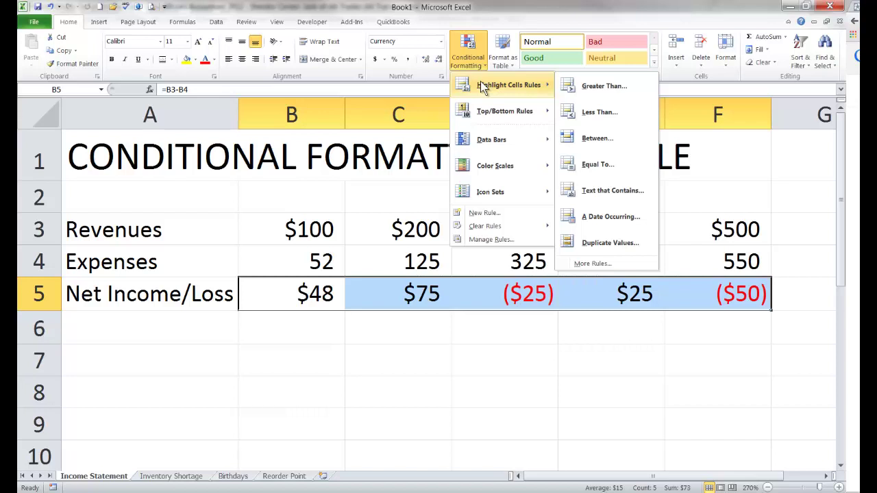
{"action": "left_click", "coordinate": [600, 113]}
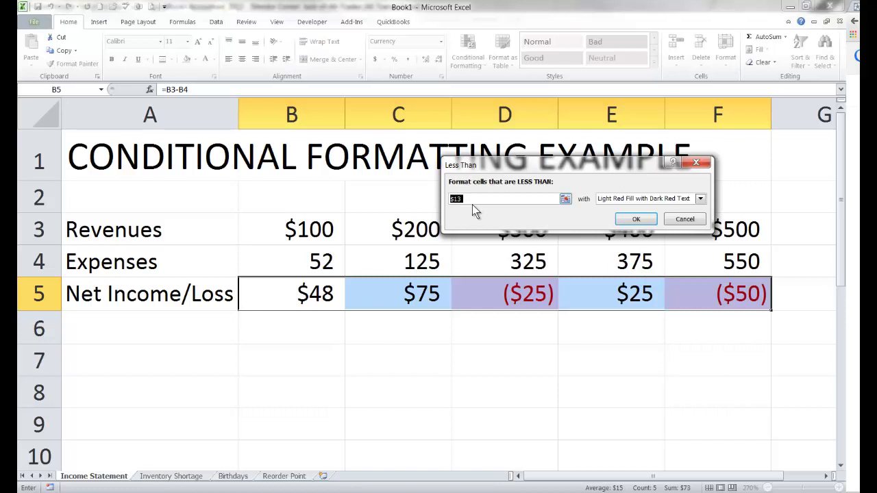
Set the Less Than threshold to 0 and choose a Custom Format.
{"action": "type", "text": "0"}
{"action": "left_click", "coordinate": [700, 199]}
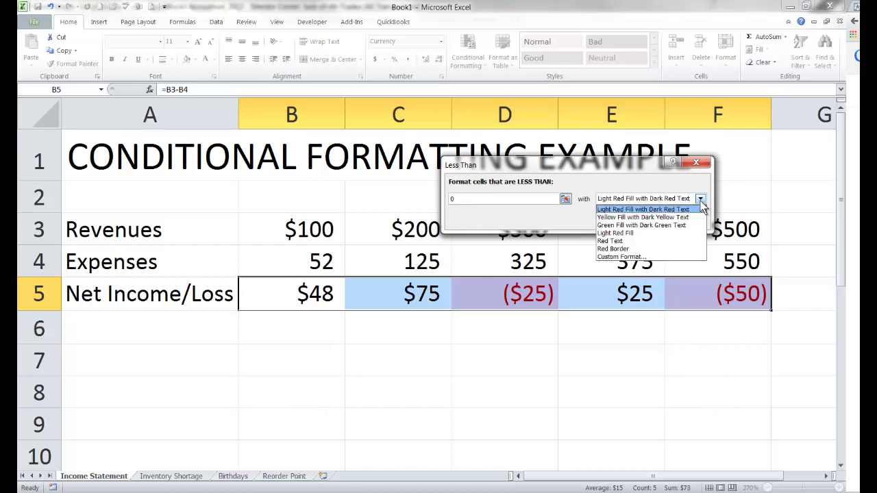
{"action": "left_click", "coordinate": [624, 257]}
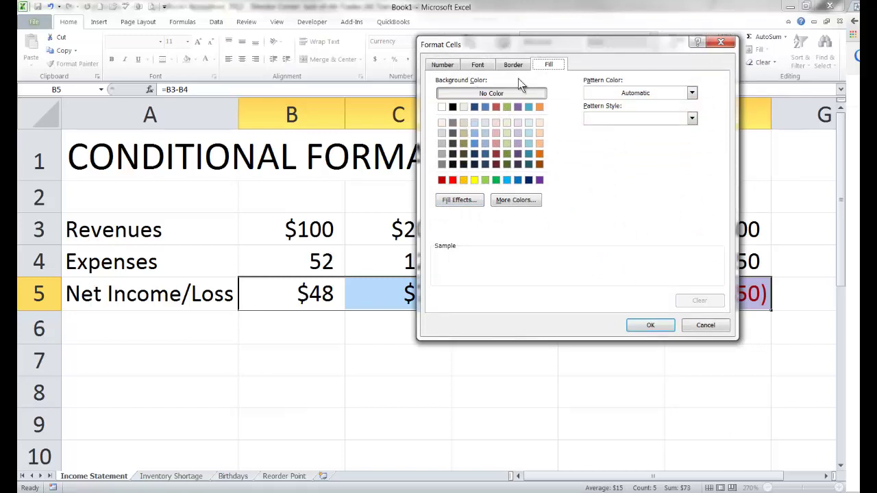
Give the custom format a red fill, white font and Outline border, then apply the rule.
{"action": "left_click", "coordinate": [452, 180]}
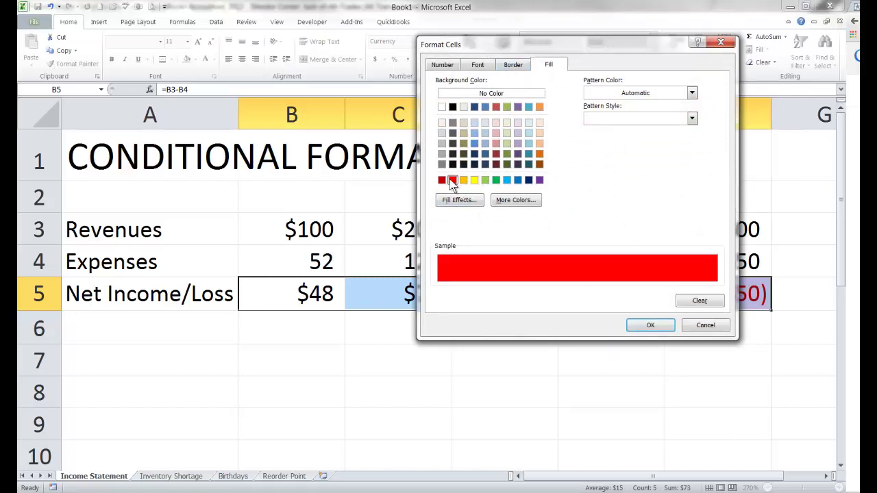
{"action": "left_click", "coordinate": [481, 66]}
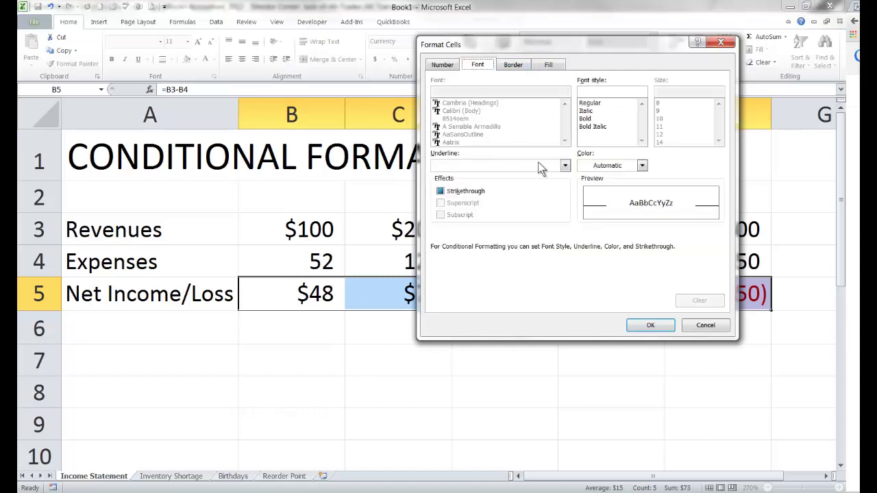
{"action": "left_click", "coordinate": [641, 167]}
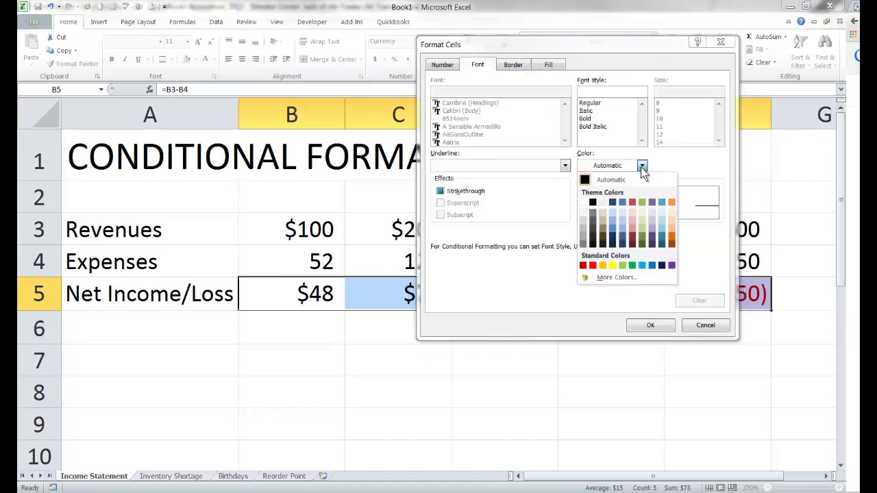
{"action": "left_click", "coordinate": [583, 202]}
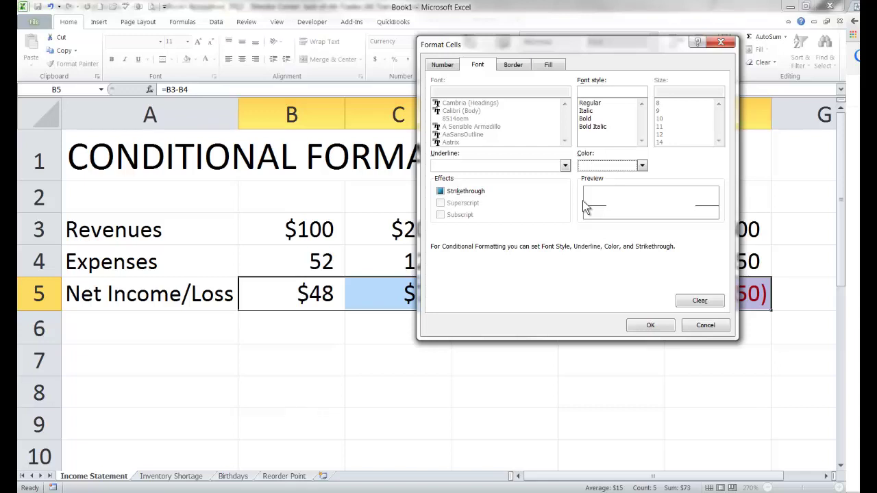
{"action": "left_click", "coordinate": [514, 66]}
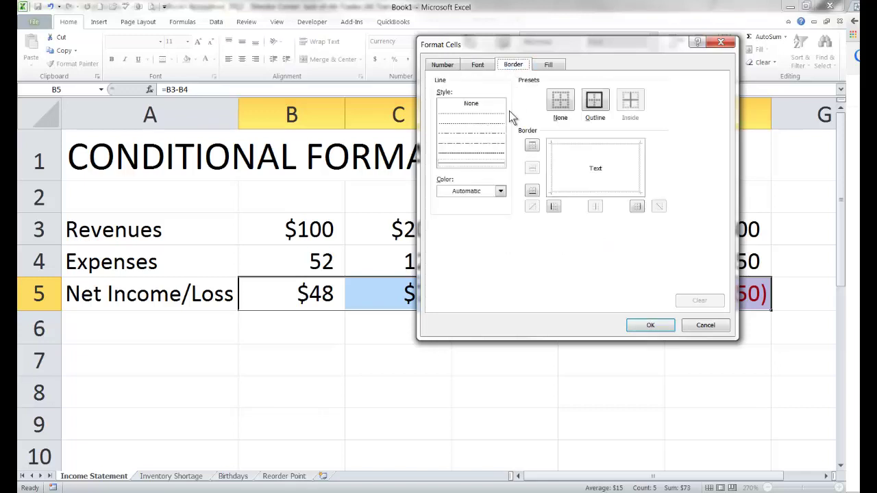
{"action": "left_click", "coordinate": [593, 103]}
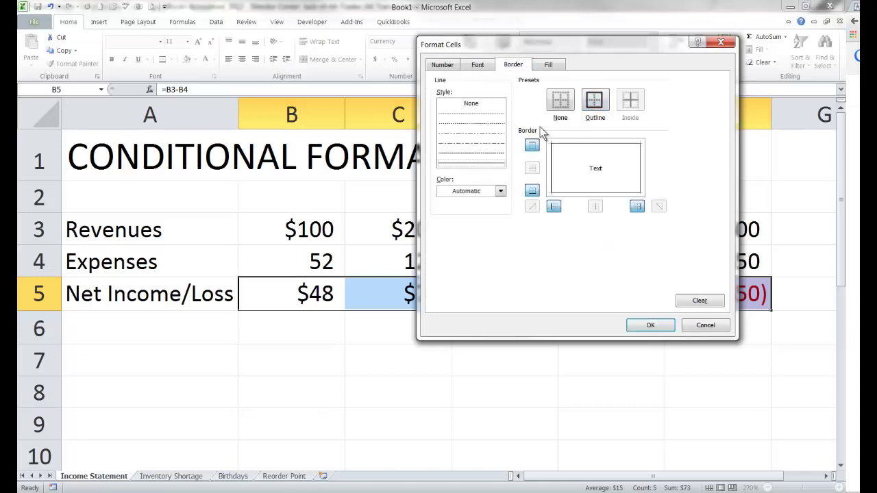
{"action": "left_click", "coordinate": [447, 67]}
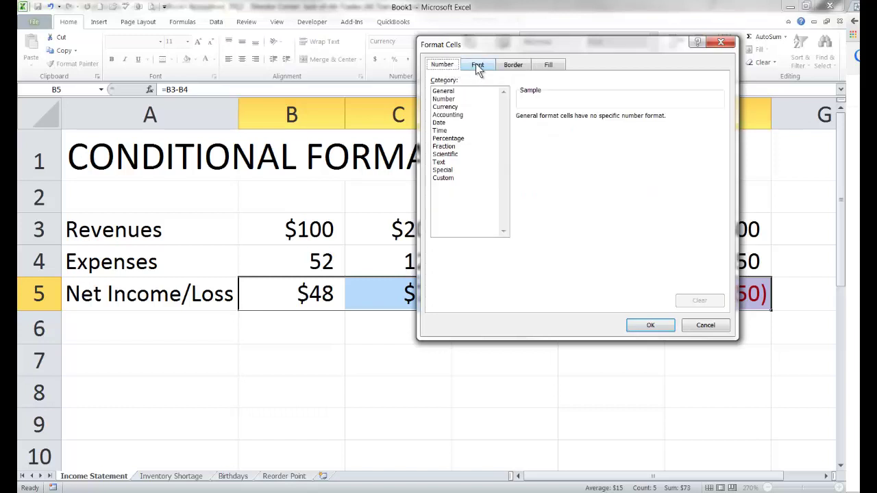
{"action": "left_click", "coordinate": [478, 66]}
{"action": "left_click", "coordinate": [651, 325]}
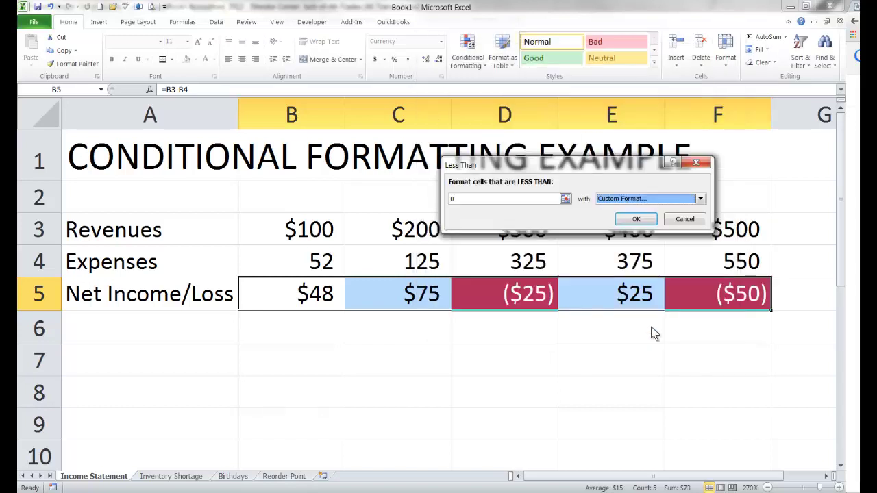
{"action": "left_click", "coordinate": [629, 215]}
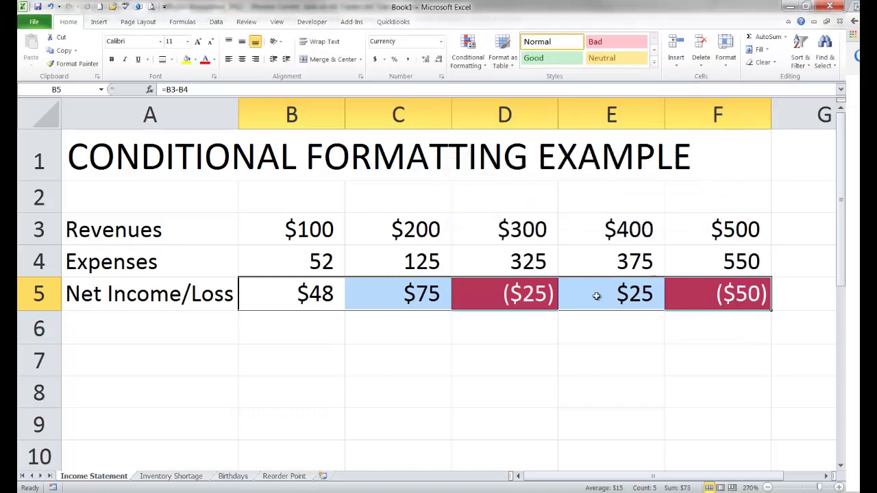
Change the C4 expense to 222 so C5 shows a highlighted ($22), then go to Inventory Shortage.
{"action": "left_click", "coordinate": [326, 339]}
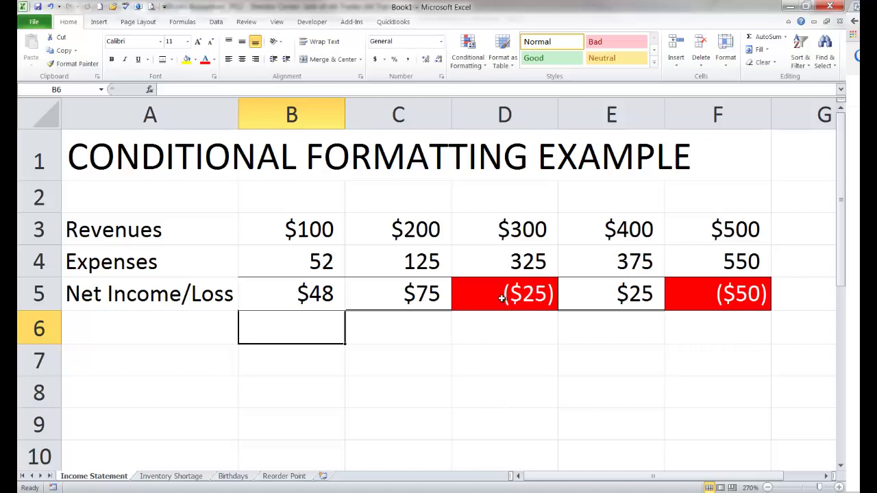
{"action": "left_click", "coordinate": [388, 261]}
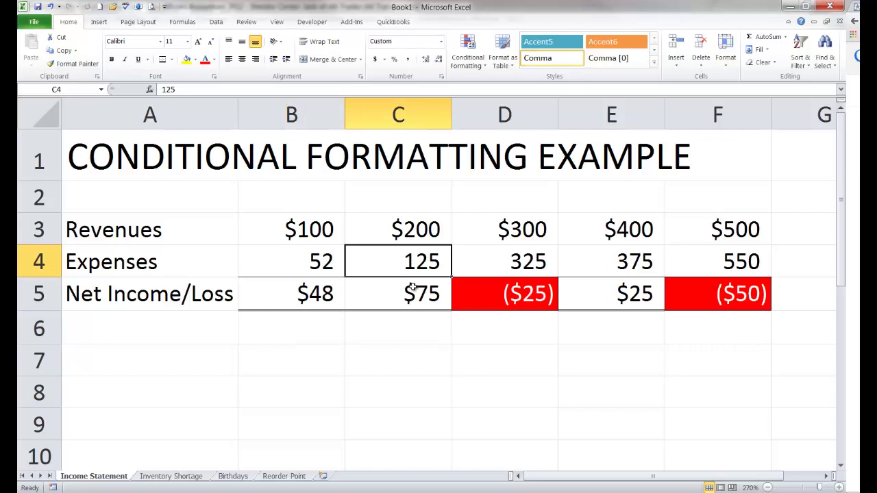
{"action": "type", "text": "222"}
{"action": "key", "text": "Return"}
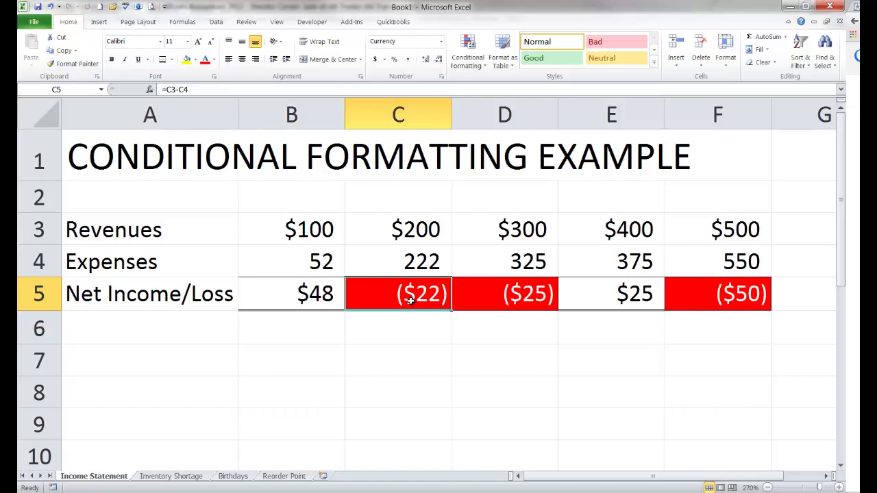
{"action": "left_click", "coordinate": [172, 476]}
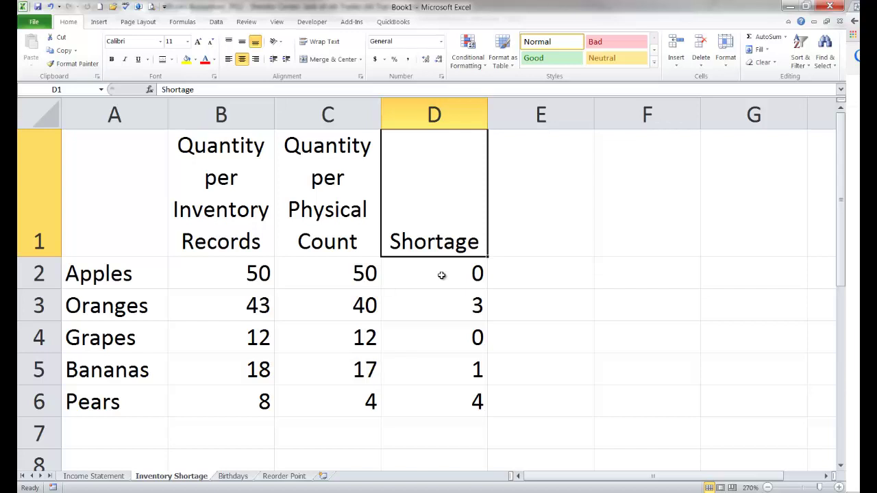
Label F1 'Cutoff Level' with 2 in G1, narrow column E, and select D2:D6.
{"action": "double_click", "coordinate": [653, 254]}
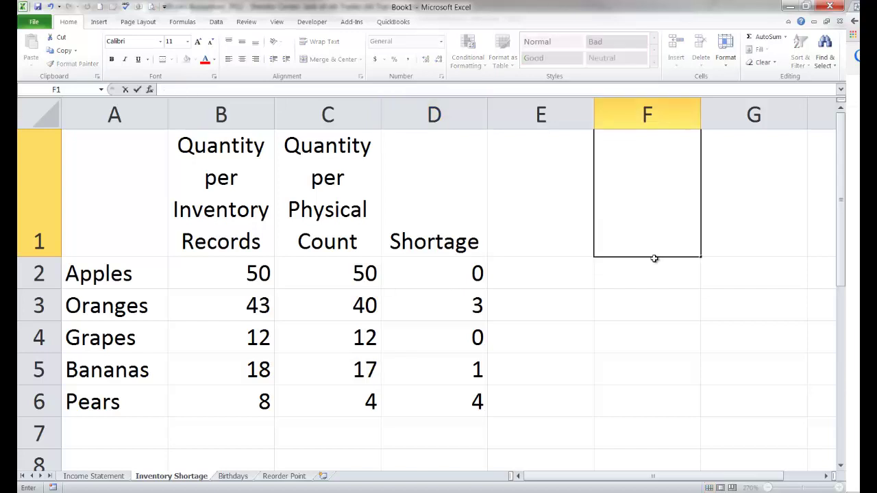
{"action": "type", "text": "Cutoff Level"}
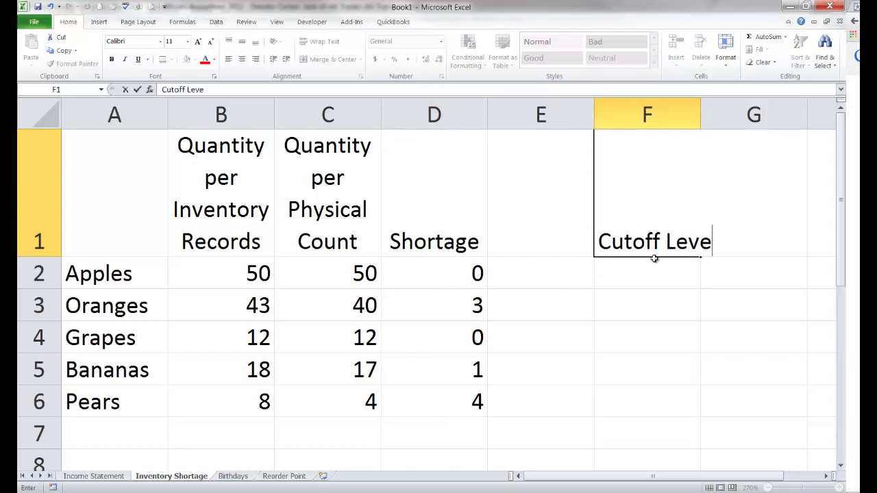
{"action": "key", "text": "Return"}
{"action": "key", "text": "Up"}
{"action": "key", "text": "Right"}
{"action": "type", "text": "2"}
{"action": "key", "text": "Return"}
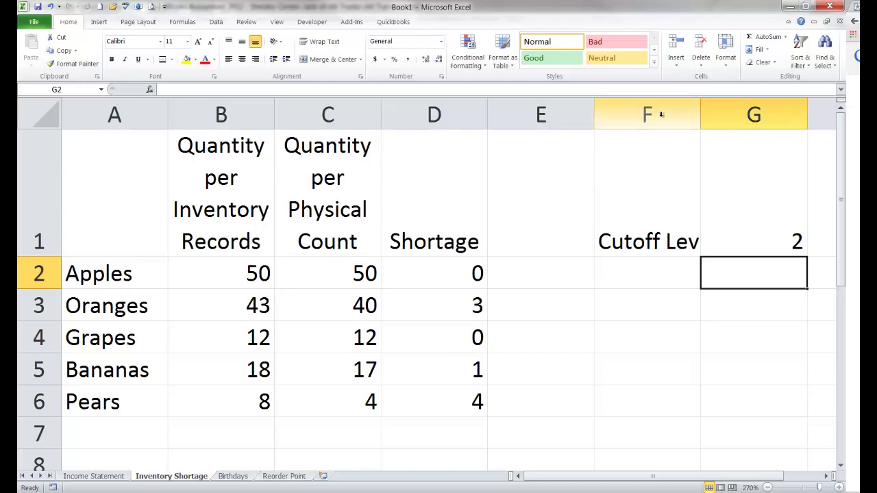
{"action": "left_click_drag", "start_coordinate": [593, 115], "coordinate": [542, 117]}
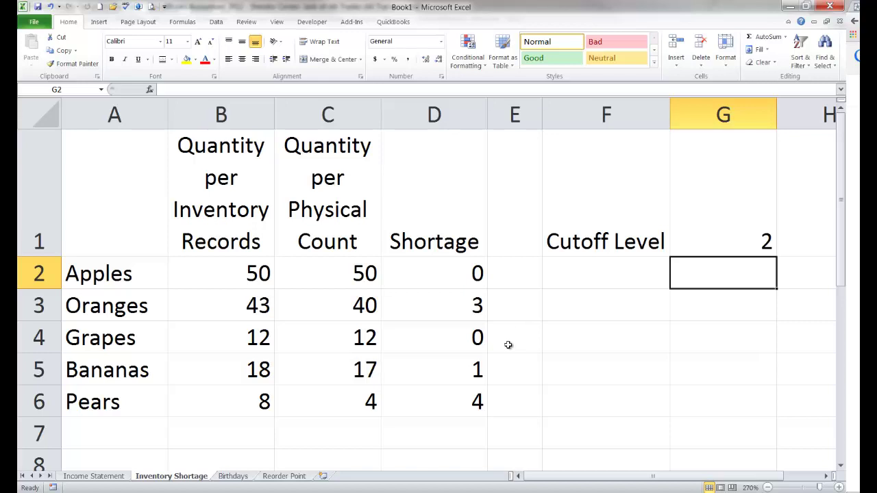
{"action": "left_click_drag", "start_coordinate": [441, 268], "coordinate": [432, 403]}
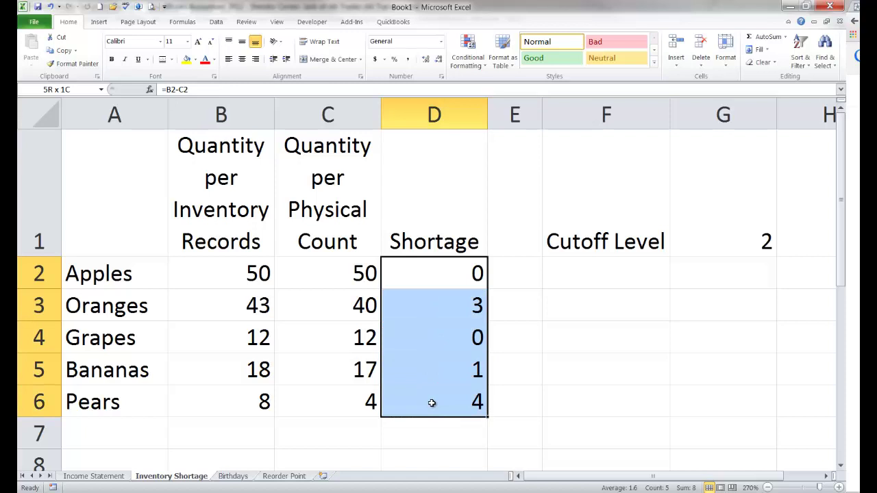
Start a new rule for D2:D6 through Highlight Cells Rules > More Rules.
{"action": "left_click", "coordinate": [474, 61]}
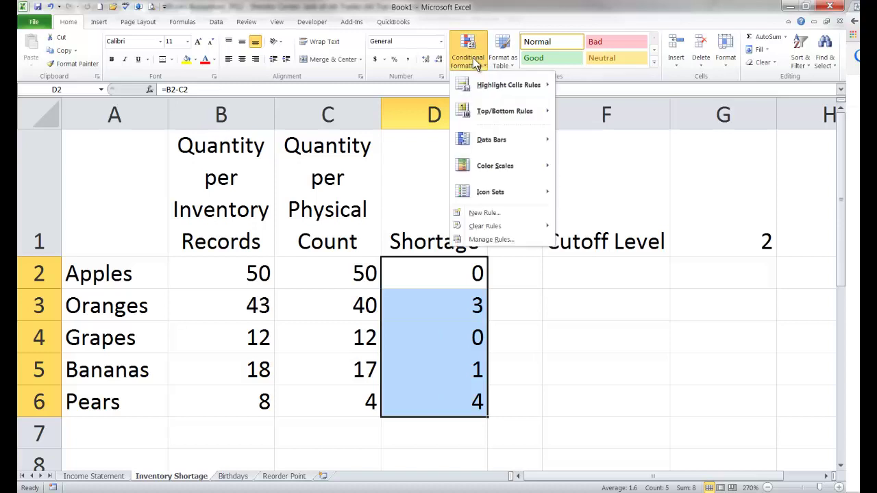
{"action": "mouse_move", "coordinate": [484, 88]}
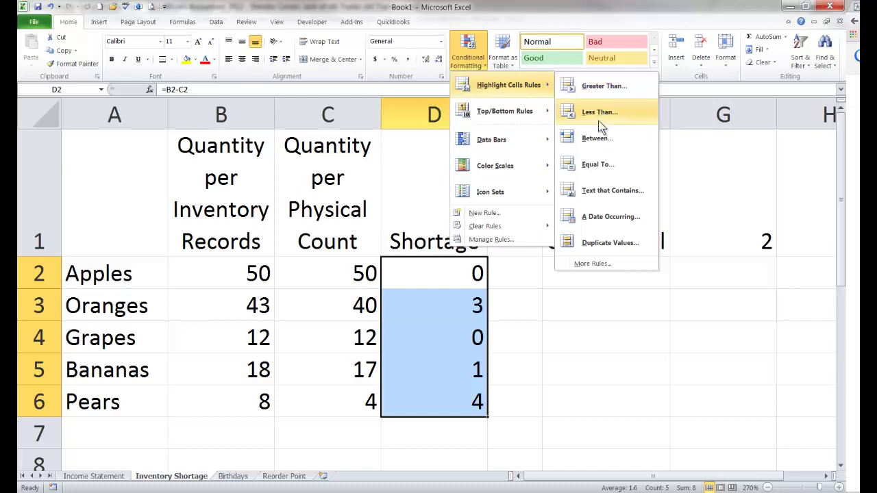
{"action": "left_click", "coordinate": [591, 265]}
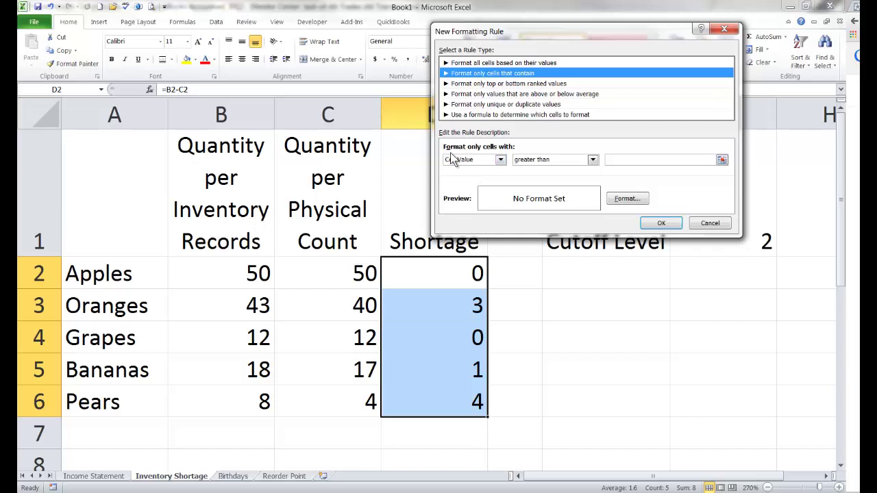
Set the rule to Cell Value greater than or equal to =$G$1 and open its format settings.
{"action": "left_click", "coordinate": [593, 160]}
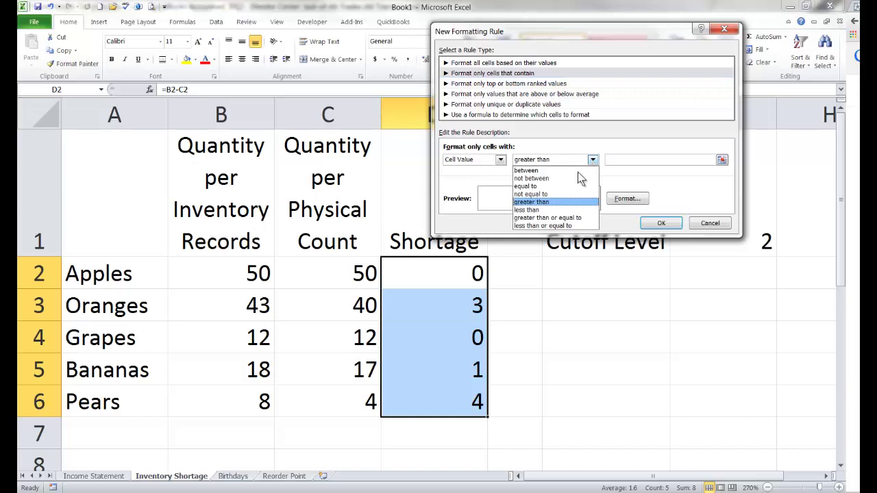
{"action": "left_click", "coordinate": [574, 218]}
{"action": "left_click", "coordinate": [624, 159]}
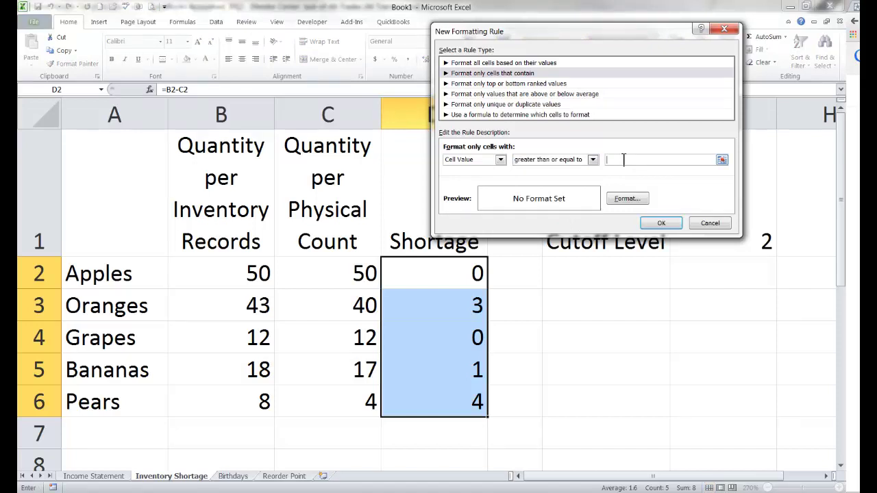
{"action": "left_click_drag", "start_coordinate": [568, 33], "coordinate": [541, 26]}
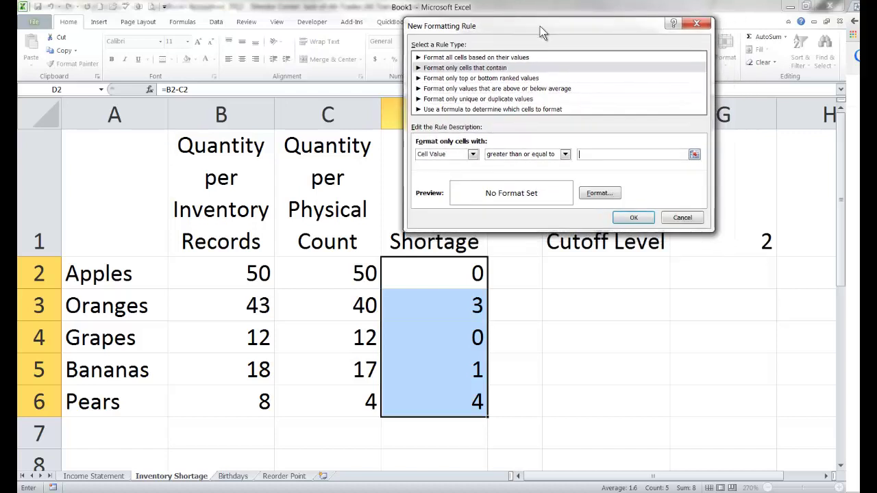
{"action": "left_click", "coordinate": [737, 241]}
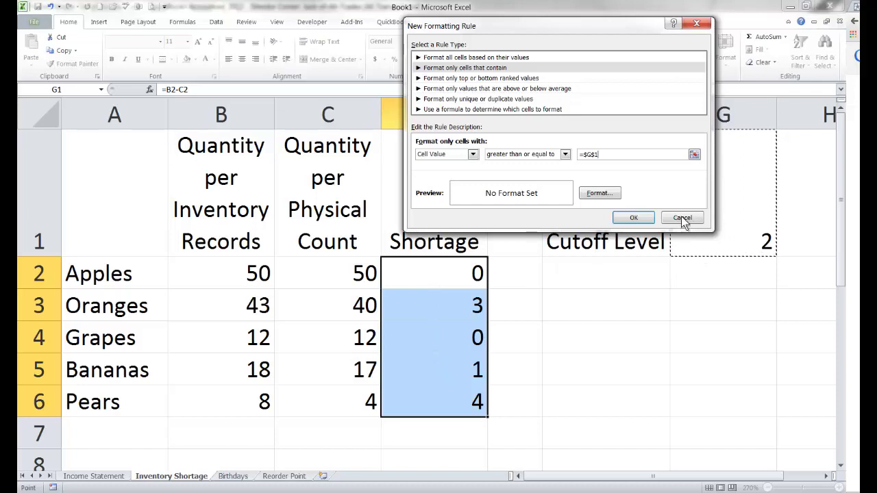
{"action": "left_click", "coordinate": [595, 193]}
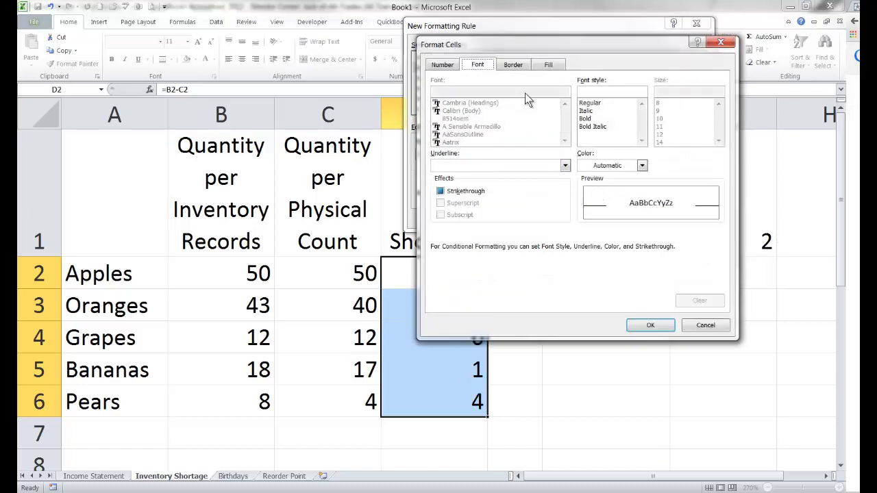
Format matching Shortage cells with a light blue fill and red double-underlined text, and apply the rule.
{"action": "left_click", "coordinate": [548, 66]}
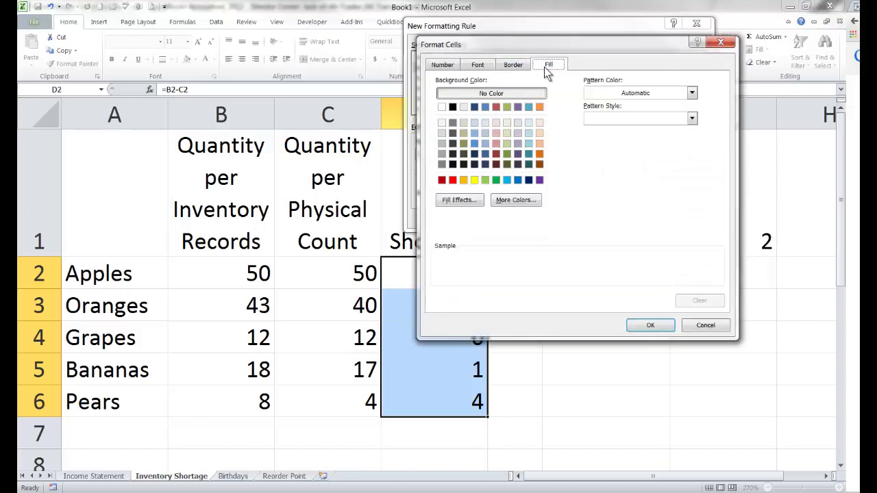
{"action": "left_click", "coordinate": [506, 180]}
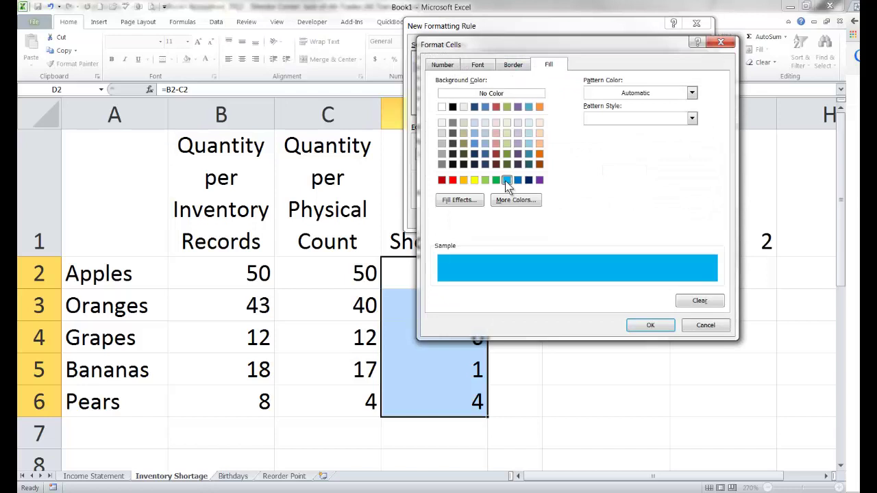
{"action": "left_click", "coordinate": [478, 65]}
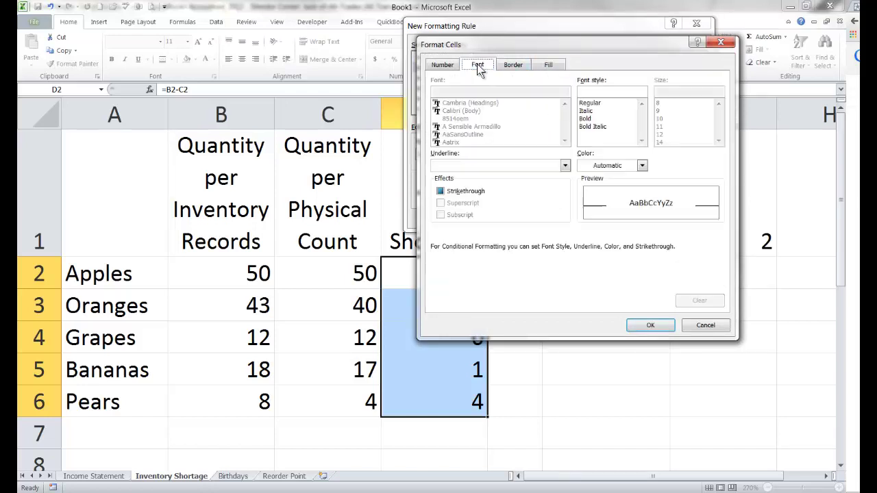
{"action": "left_click", "coordinate": [642, 166]}
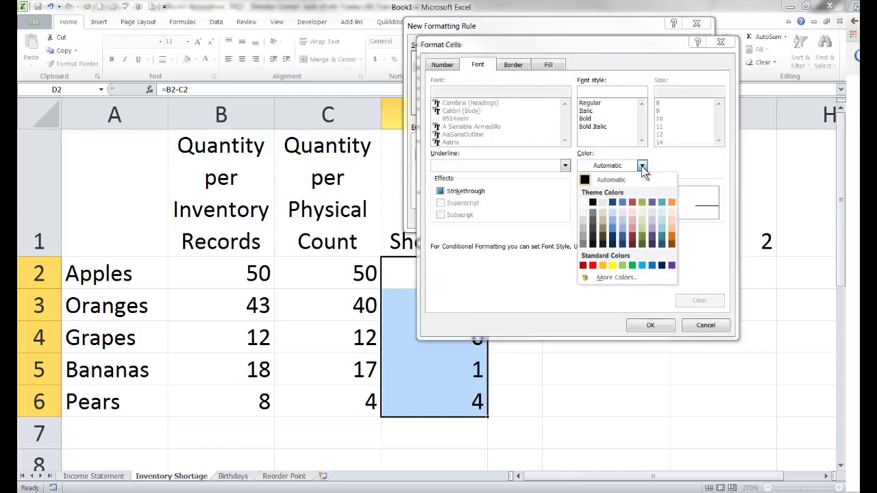
{"action": "left_click", "coordinate": [592, 266]}
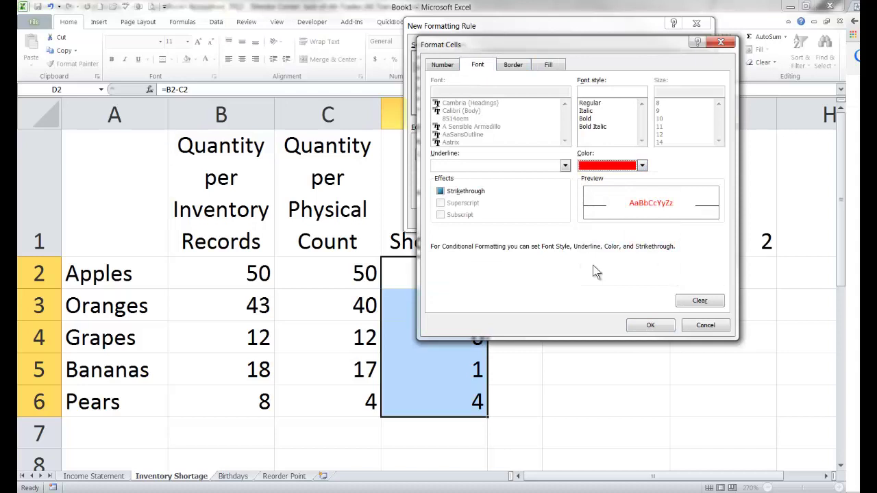
{"action": "left_click", "coordinate": [565, 166]}
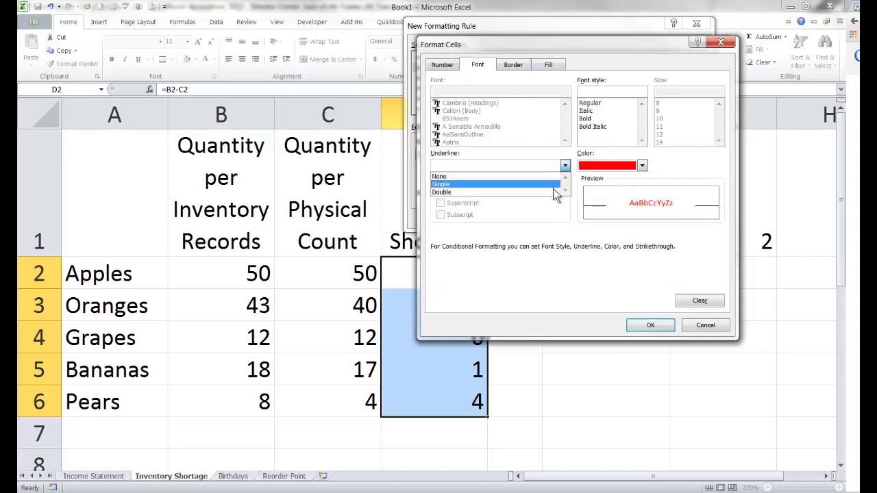
{"action": "left_click", "coordinate": [553, 190]}
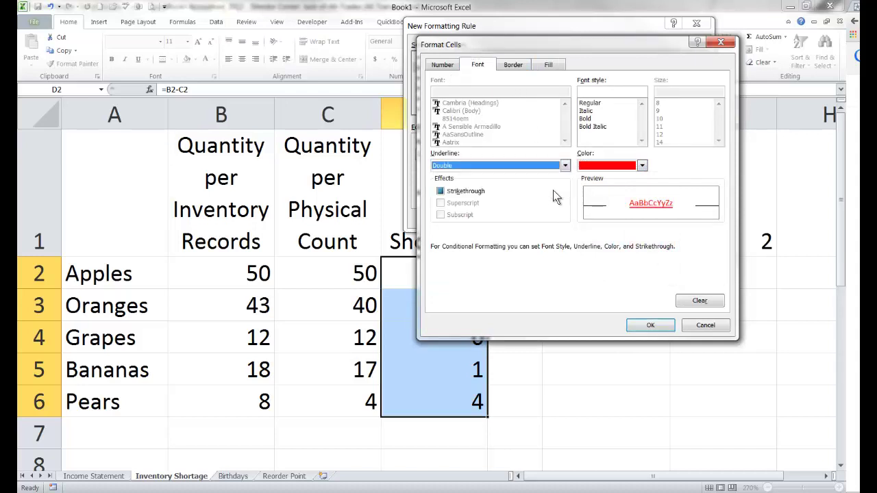
{"action": "left_click", "coordinate": [526, 66]}
{"action": "left_click", "coordinate": [649, 328]}
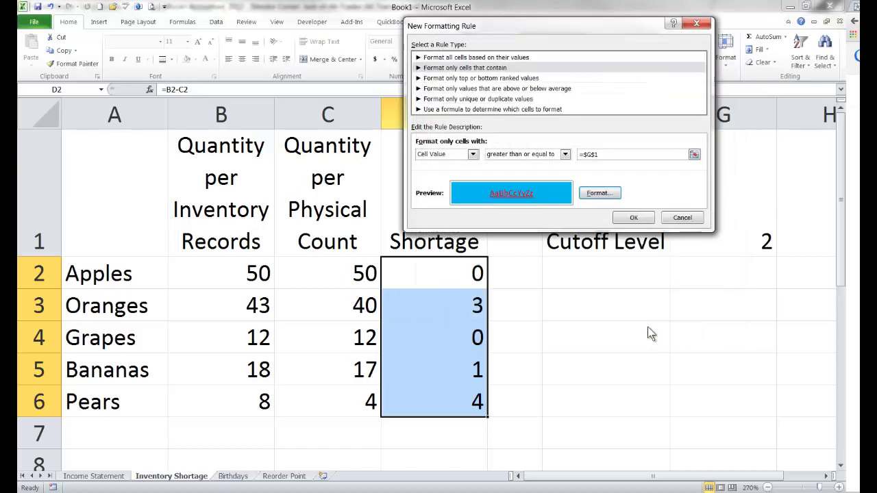
{"action": "left_click", "coordinate": [634, 218]}
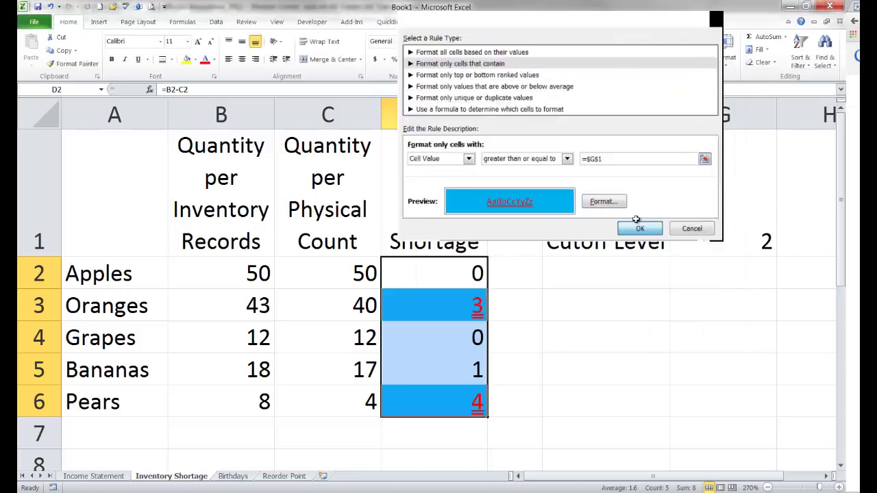
{"action": "left_click", "coordinate": [570, 325]}
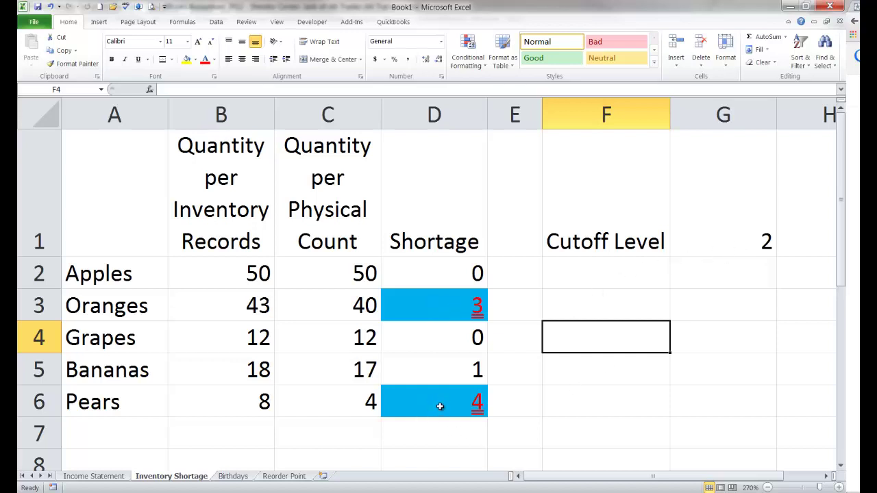
Change the G1 cutoff to 4, then to 1, and move to the Birthdays sheet.
{"action": "left_click", "coordinate": [713, 239]}
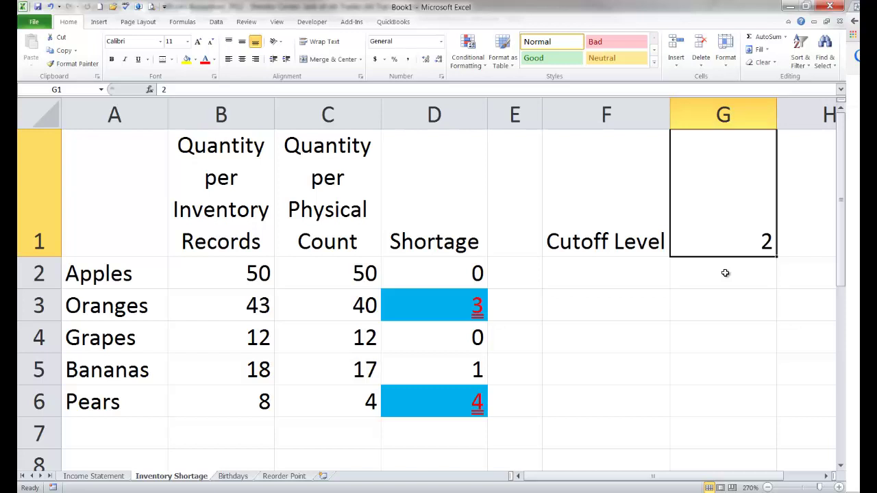
{"action": "type", "text": "4"}
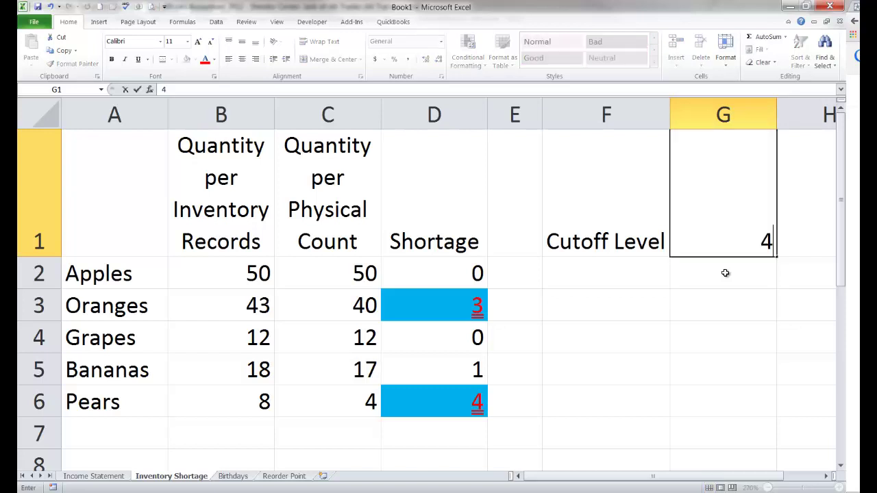
{"action": "key", "text": "Return"}
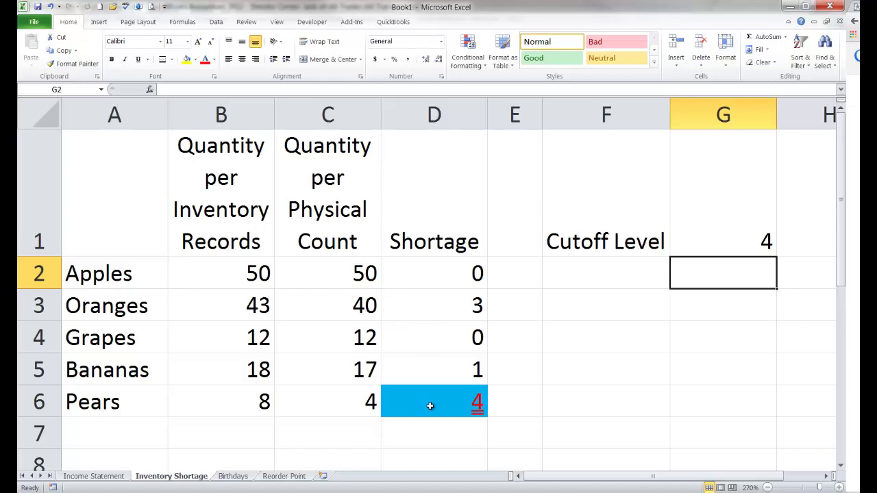
{"action": "left_click", "coordinate": [736, 241]}
{"action": "type", "text": "1"}
{"action": "key", "text": "Return"}
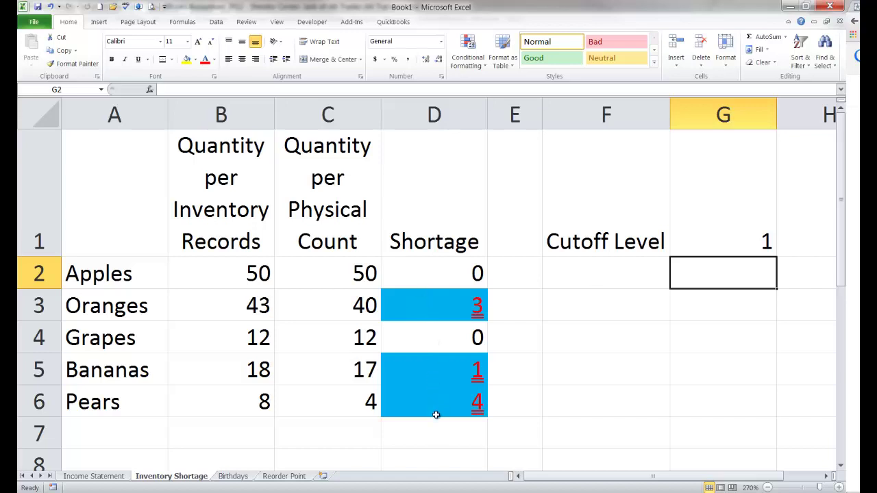
{"action": "key", "text": "ctrl+Page_Down"}
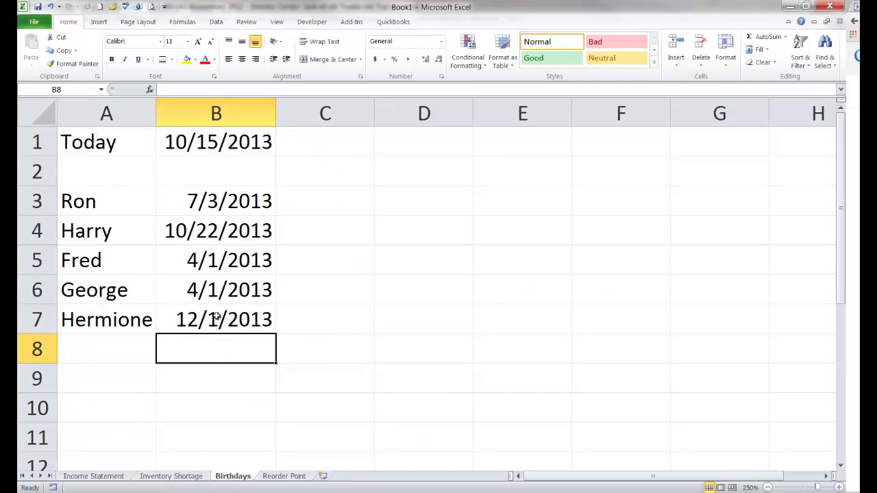
Select the birthday dates B3:B7 and start a Highlight Cells 'Greater Than' rule.
{"action": "left_click", "coordinate": [224, 150]}
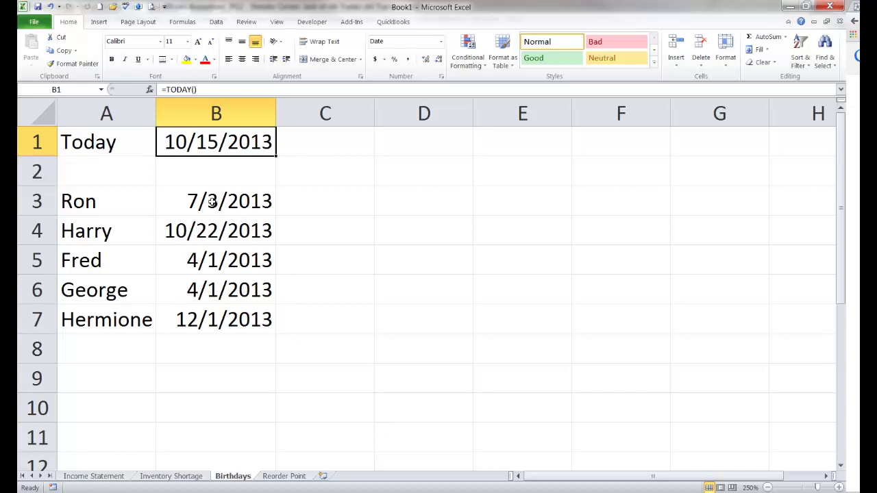
{"action": "left_click_drag", "start_coordinate": [206, 199], "coordinate": [200, 321]}
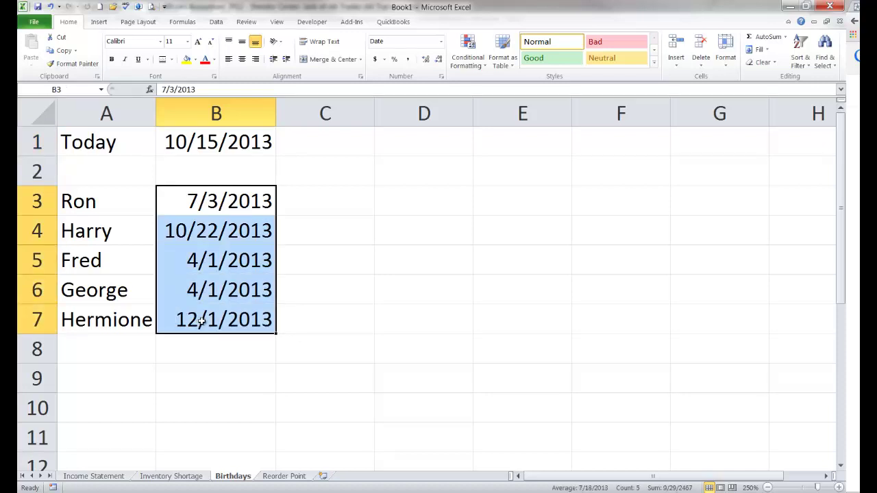
{"action": "left_click", "coordinate": [469, 54]}
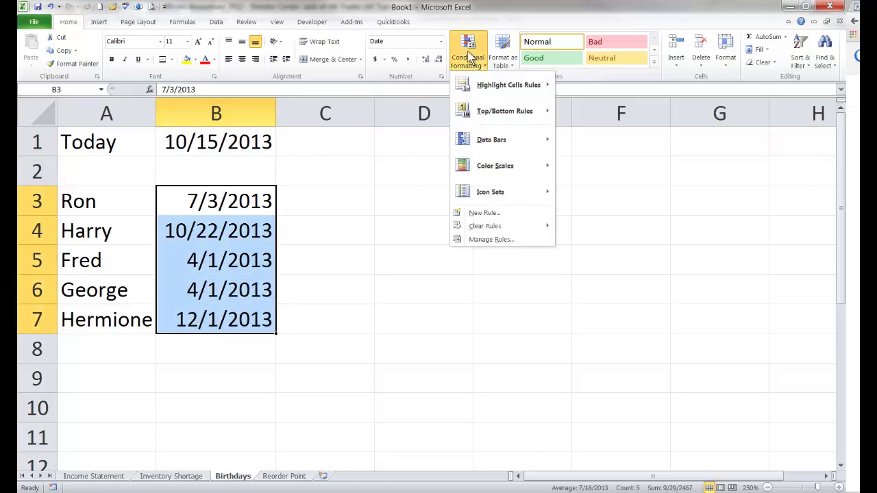
{"action": "mouse_move", "coordinate": [500, 90]}
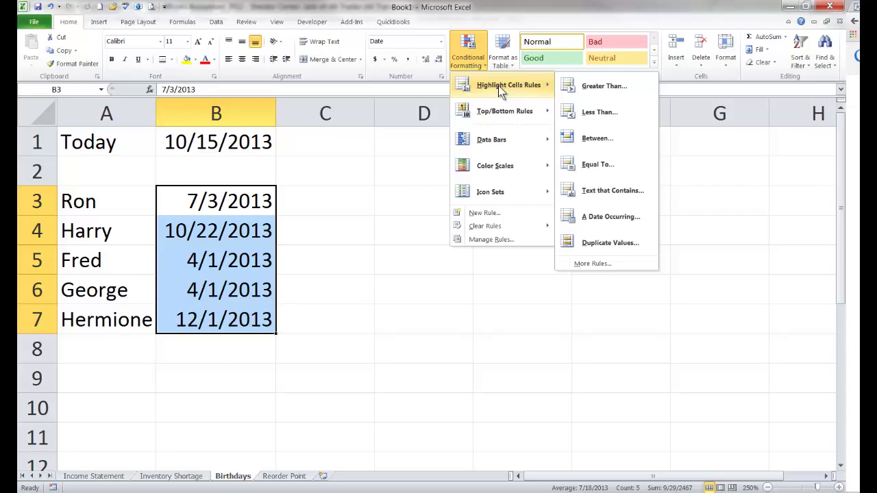
{"action": "left_click", "coordinate": [603, 87]}
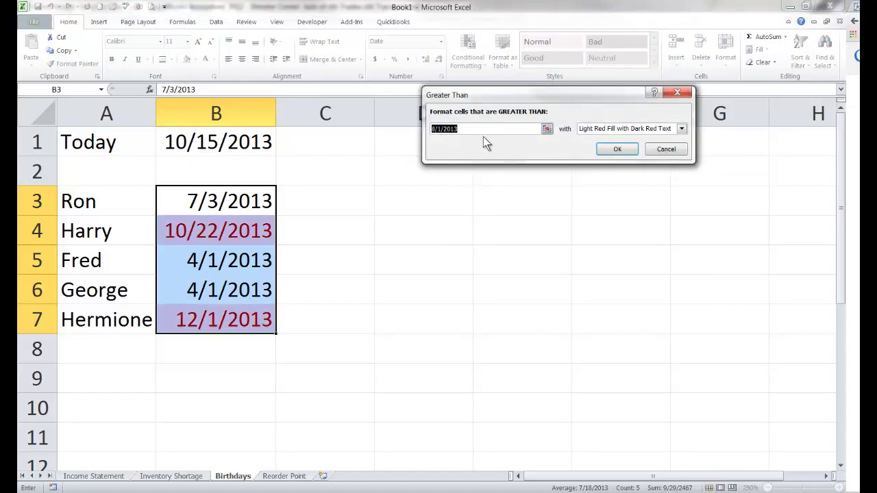
Highlight dates greater than =$B$1 with a custom dark purple fill and yellow font.
{"action": "left_click", "coordinate": [206, 142]}
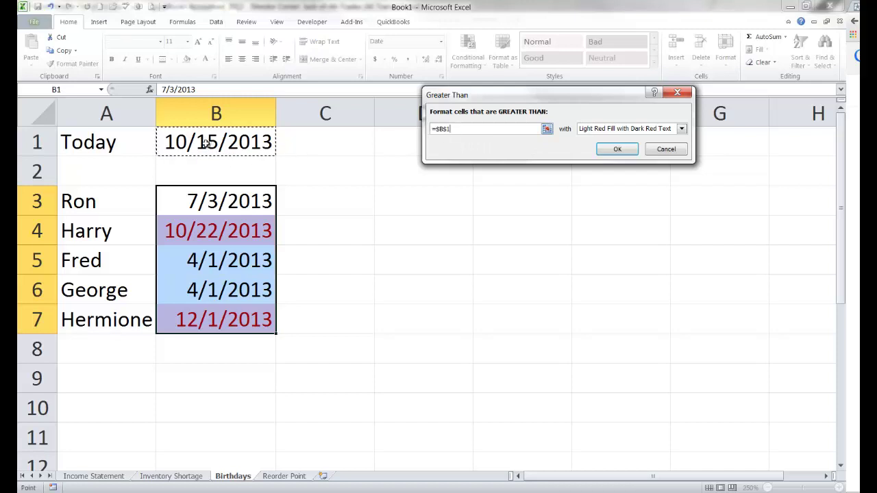
{"action": "left_click", "coordinate": [682, 130]}
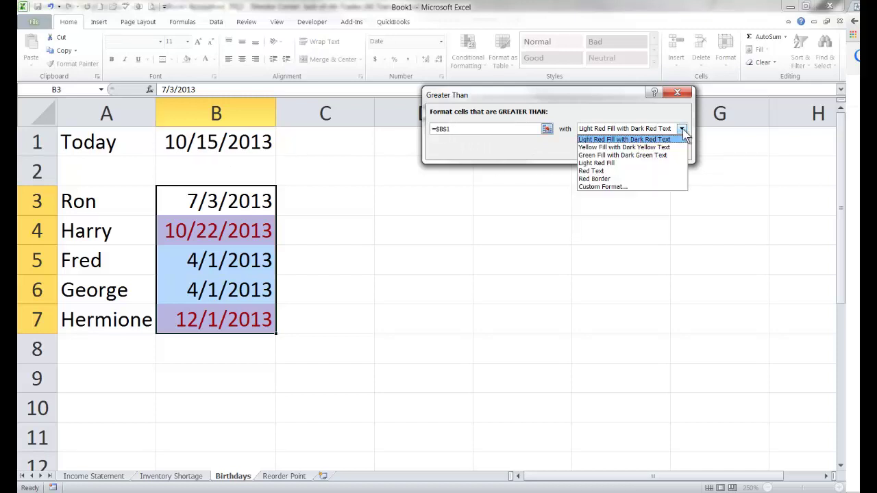
{"action": "left_click", "coordinate": [611, 187]}
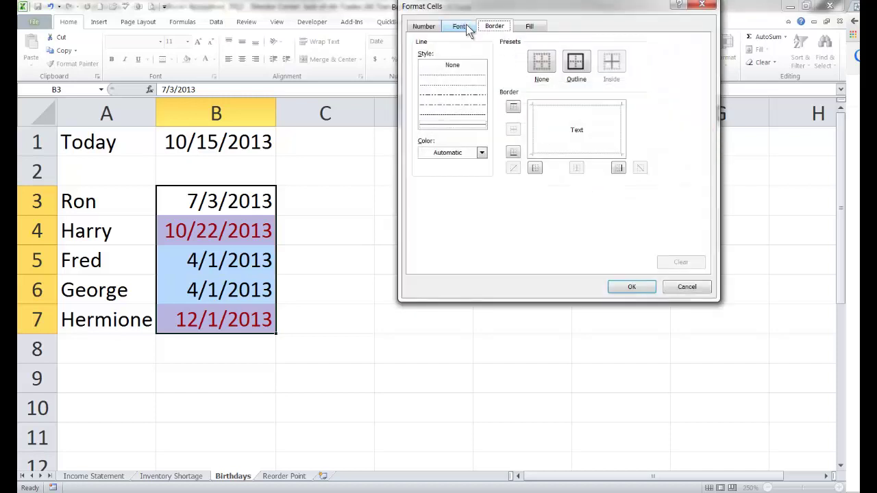
{"action": "left_click", "coordinate": [531, 27]}
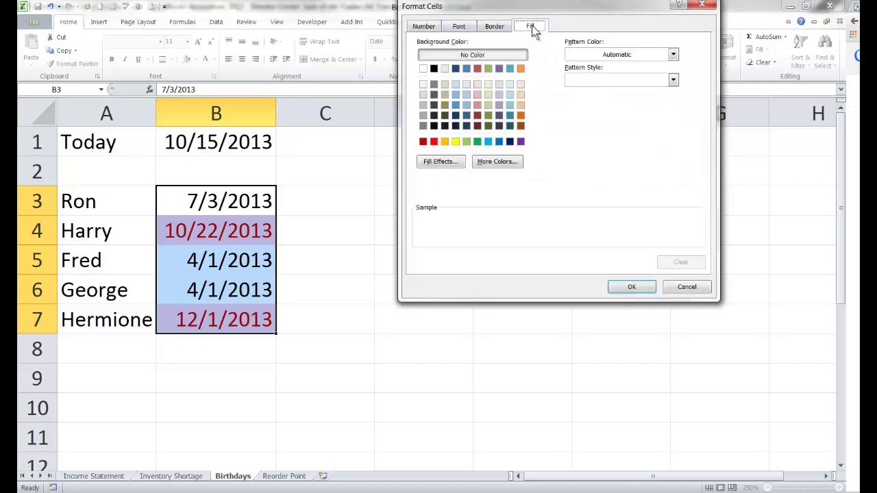
{"action": "left_click", "coordinate": [499, 116]}
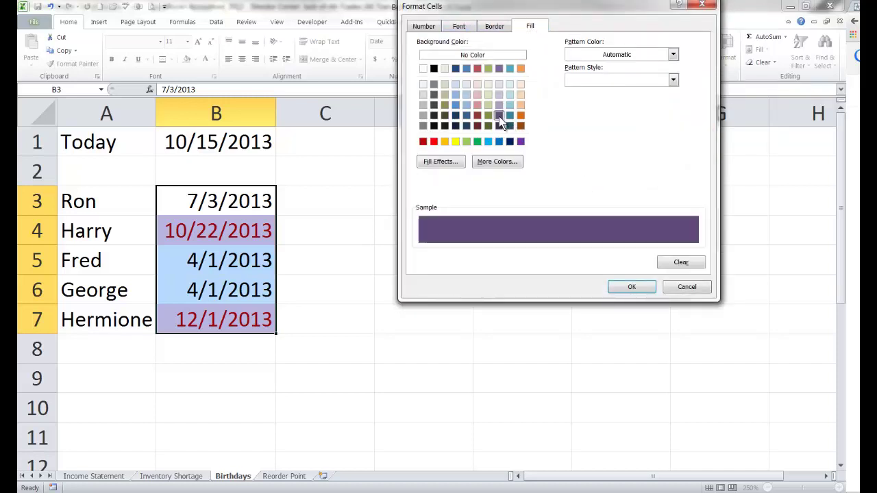
{"action": "left_click", "coordinate": [462, 29]}
{"action": "left_click", "coordinate": [623, 127]}
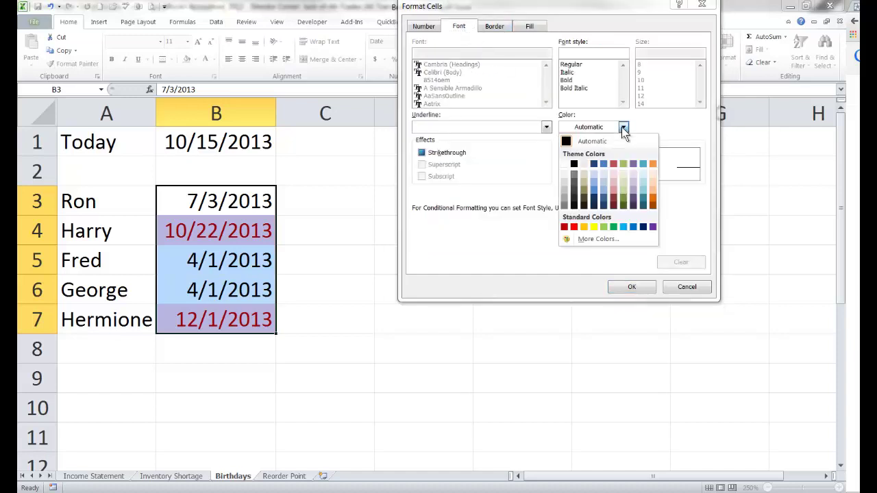
{"action": "left_click", "coordinate": [593, 228]}
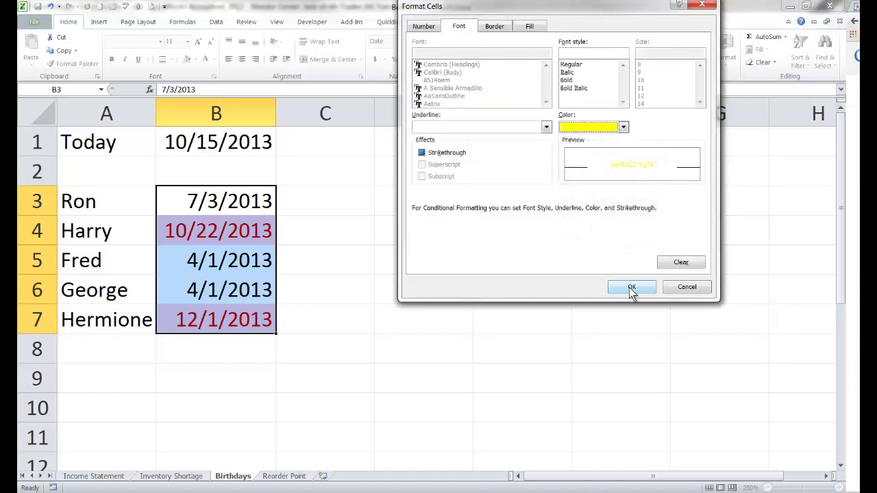
{"action": "left_click", "coordinate": [631, 287]}
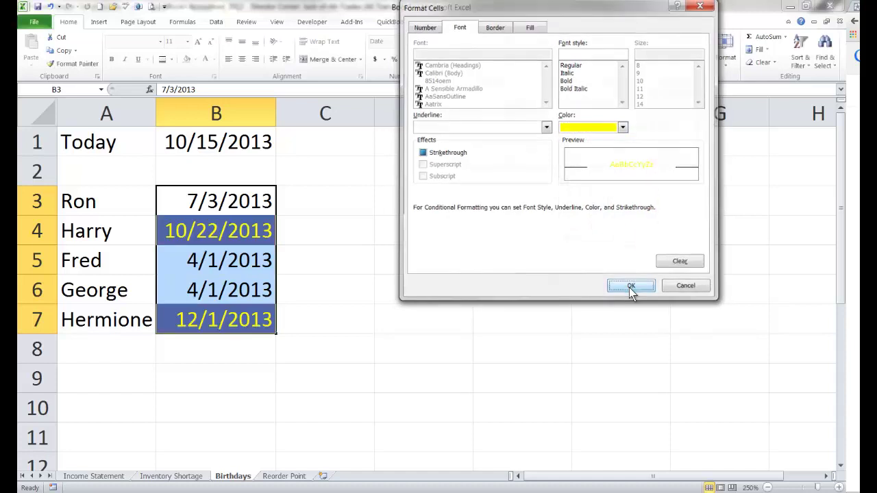
{"action": "left_click", "coordinate": [615, 150]}
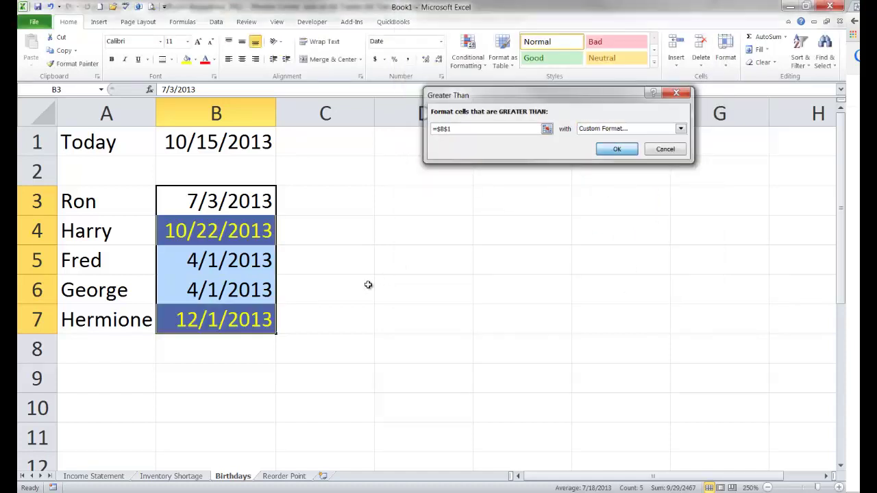
{"action": "left_click", "coordinate": [364, 287]}
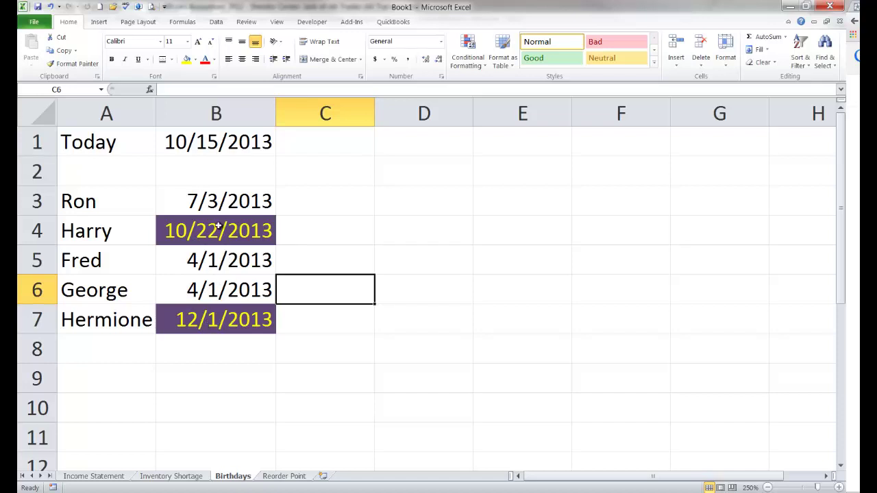
Change Ron's birthday in B3 to 11/11/2013 and select the dates B3:B7.
{"action": "left_click", "coordinate": [193, 202]}
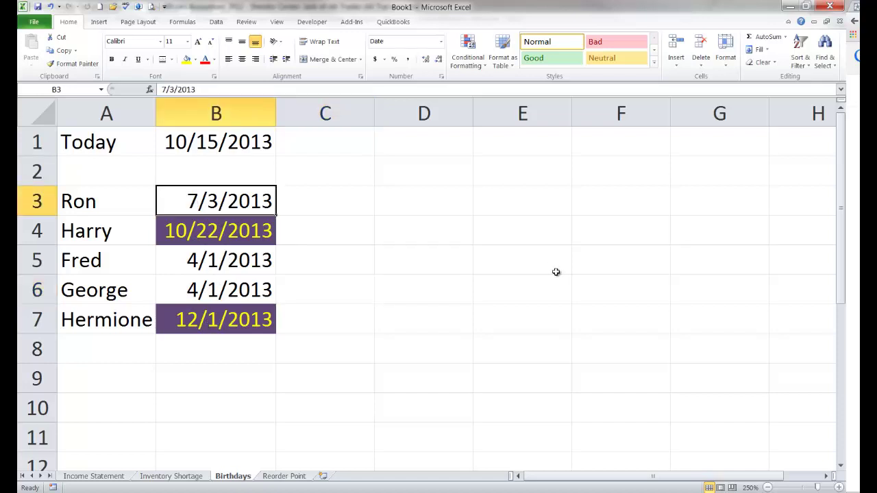
{"action": "type", "text": "11/11/2013"}
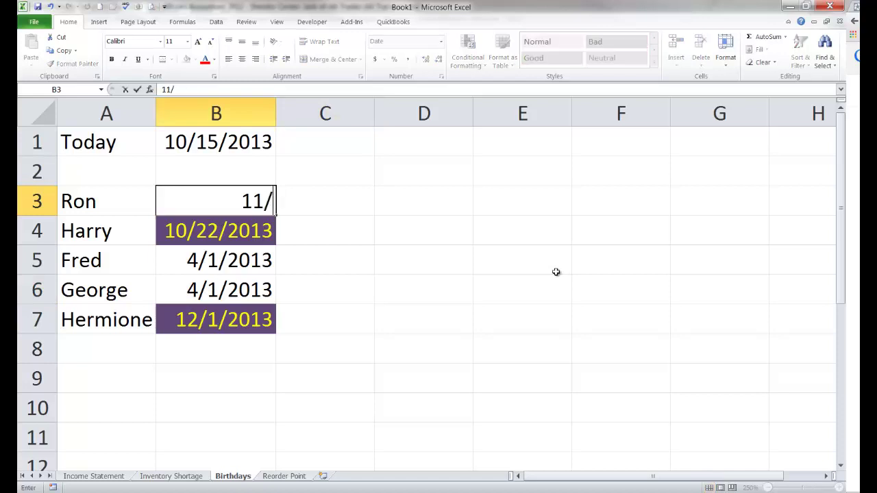
{"action": "key", "text": "Return"}
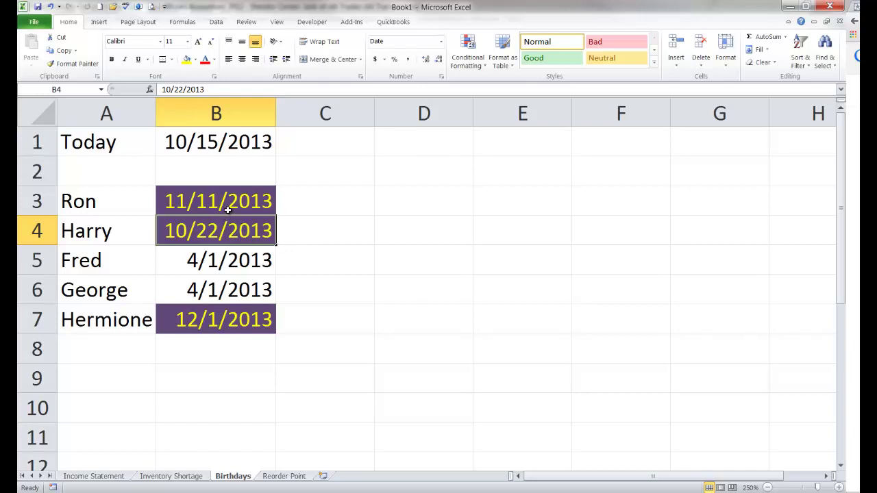
{"action": "left_click_drag", "start_coordinate": [216, 196], "coordinate": [207, 313]}
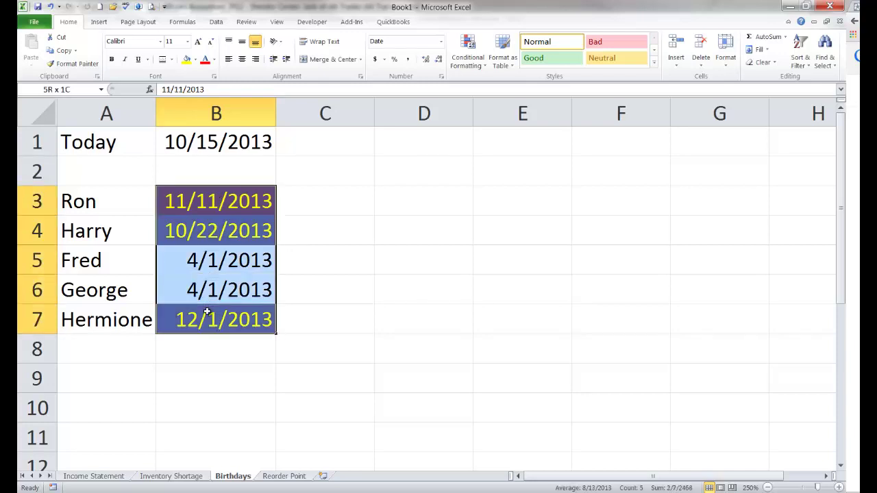
{"action": "left_click", "coordinate": [471, 51]}
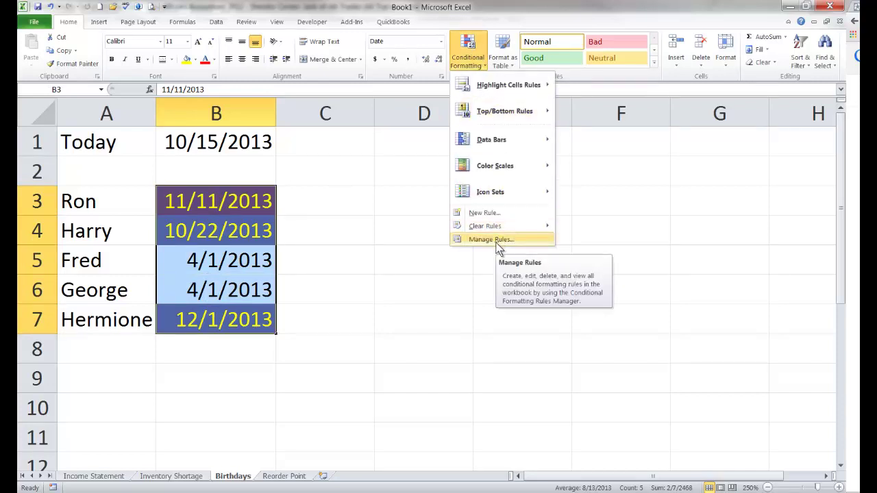
Edit the Cell Value > $B$1 rule so its fill becomes teal instead of dark purple.
{"action": "left_click", "coordinate": [491, 239]}
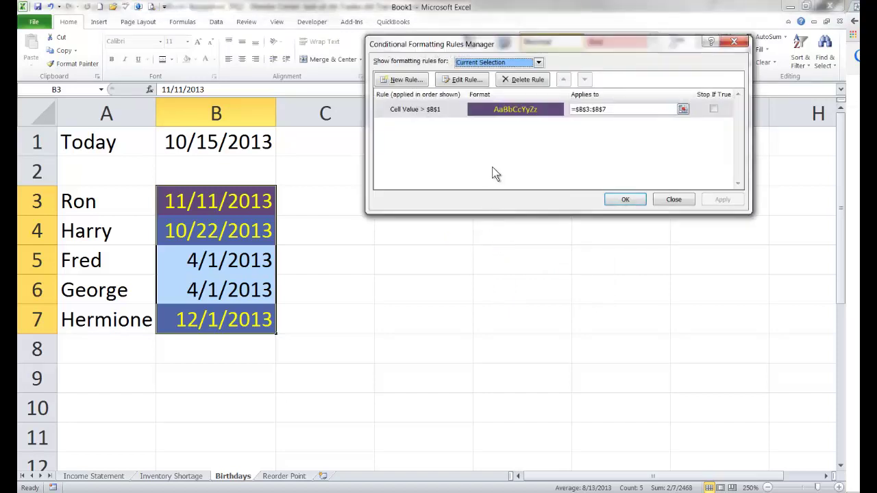
{"action": "left_click", "coordinate": [434, 110]}
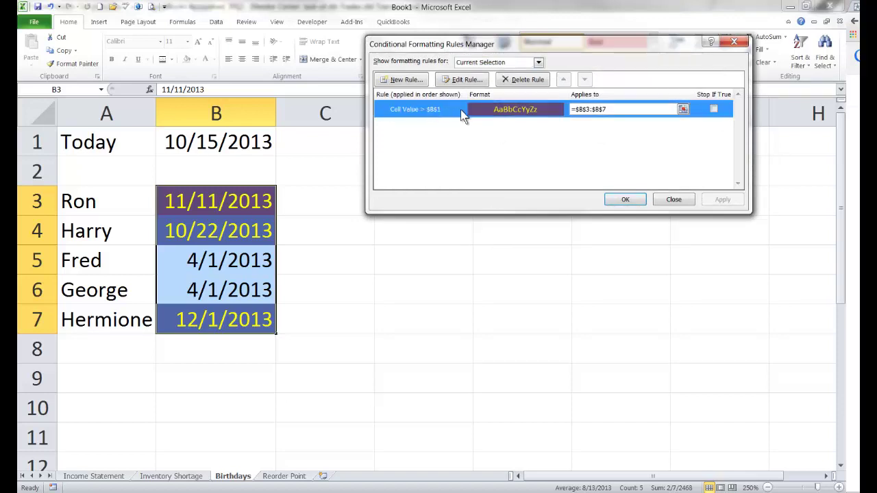
{"action": "left_click", "coordinate": [460, 81]}
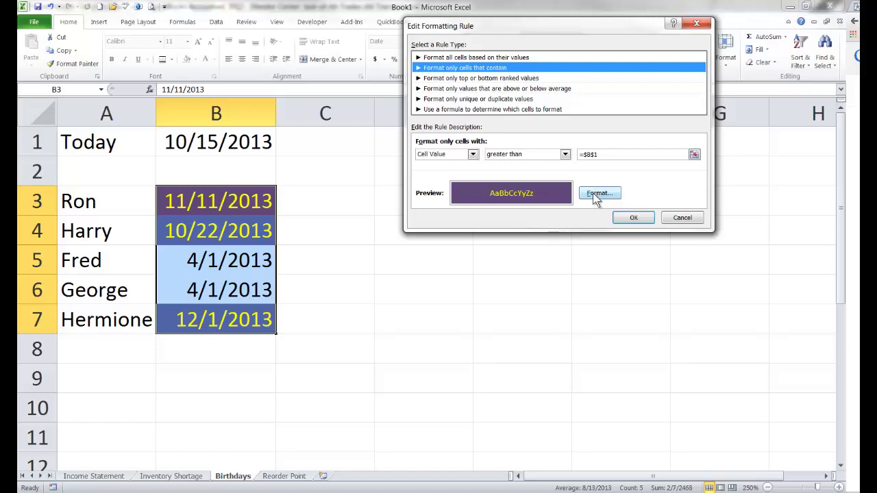
{"action": "left_click", "coordinate": [597, 194]}
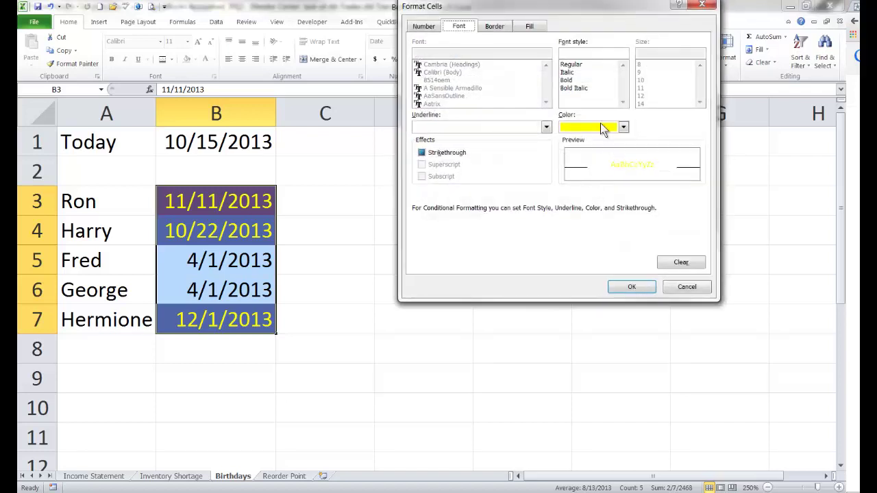
{"action": "left_click", "coordinate": [529, 27]}
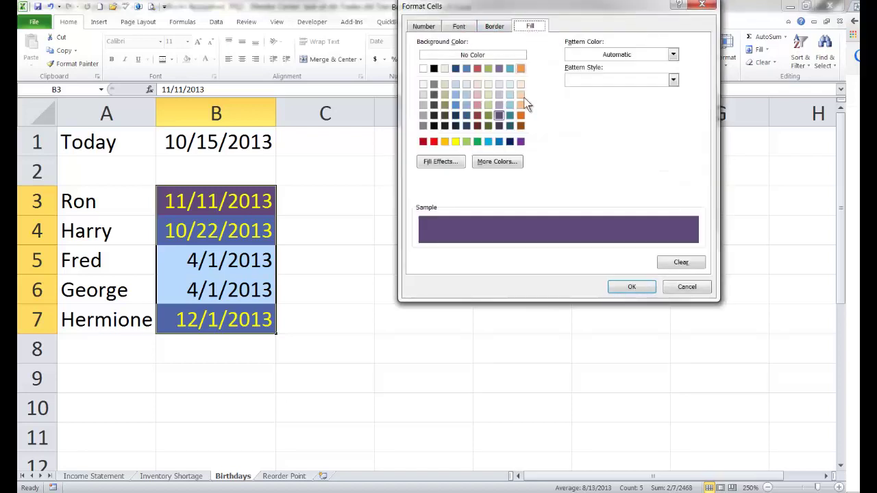
{"action": "left_click", "coordinate": [510, 115]}
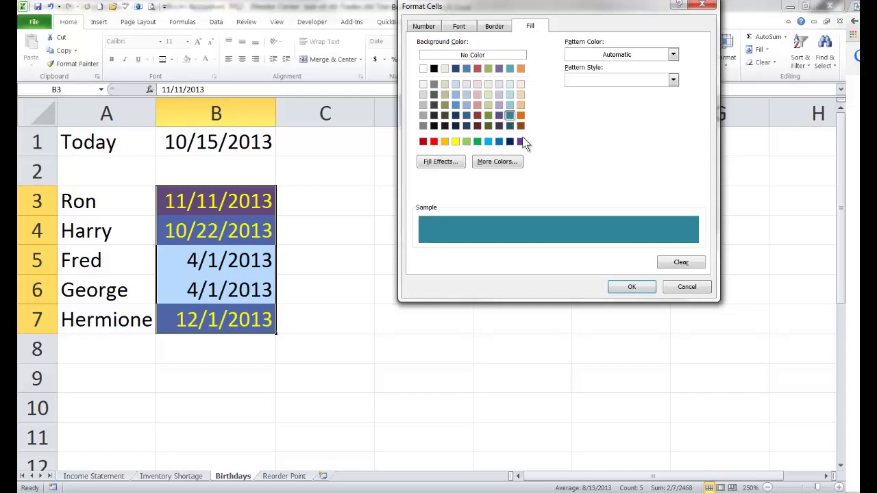
{"action": "left_click", "coordinate": [631, 287]}
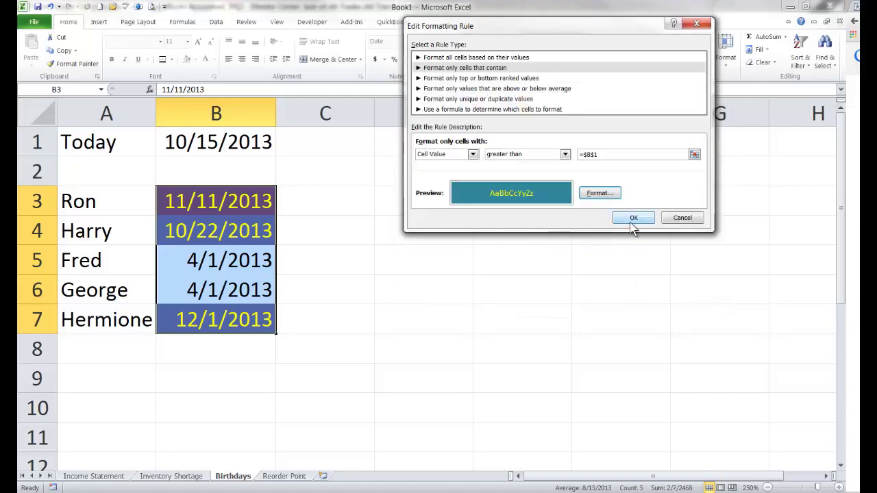
{"action": "left_click", "coordinate": [632, 220]}
{"action": "left_click", "coordinate": [625, 200]}
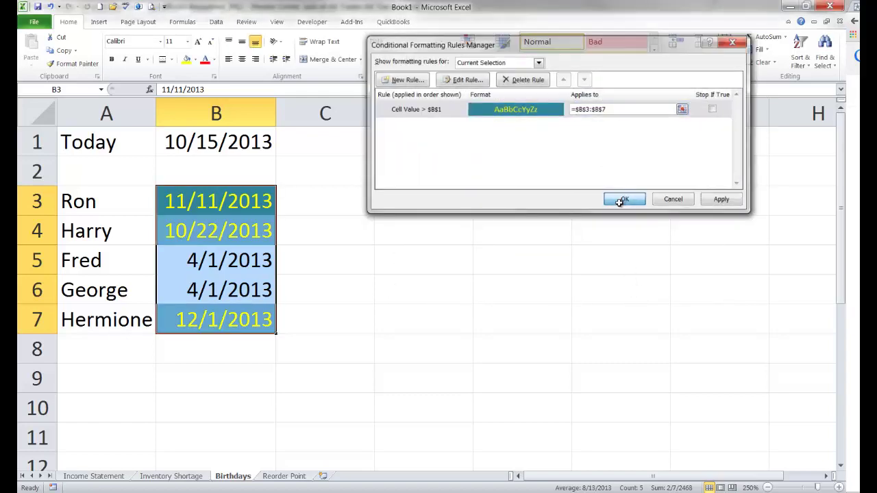
{"action": "left_click", "coordinate": [325, 289]}
{"action": "left_click", "coordinate": [430, 204]}
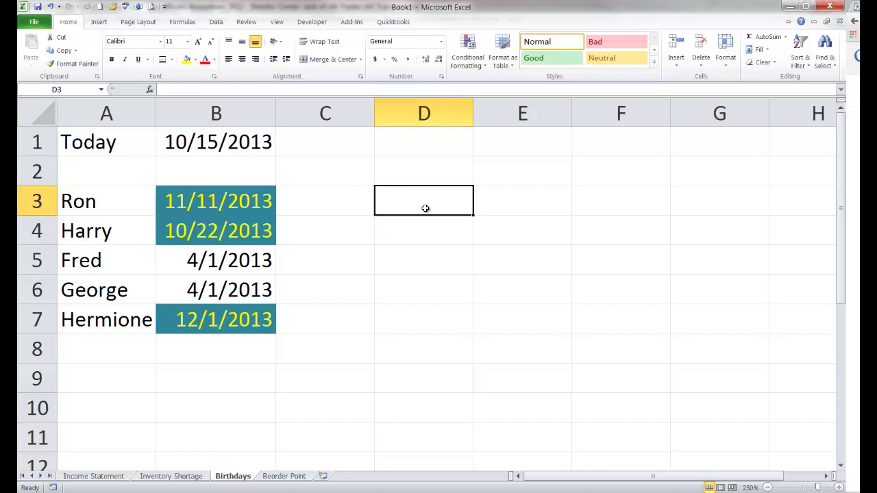
Show all This Worksheet rules in the Rules Manager and select the Cell Value > $B$1 rule.
{"action": "left_click", "coordinate": [466, 60]}
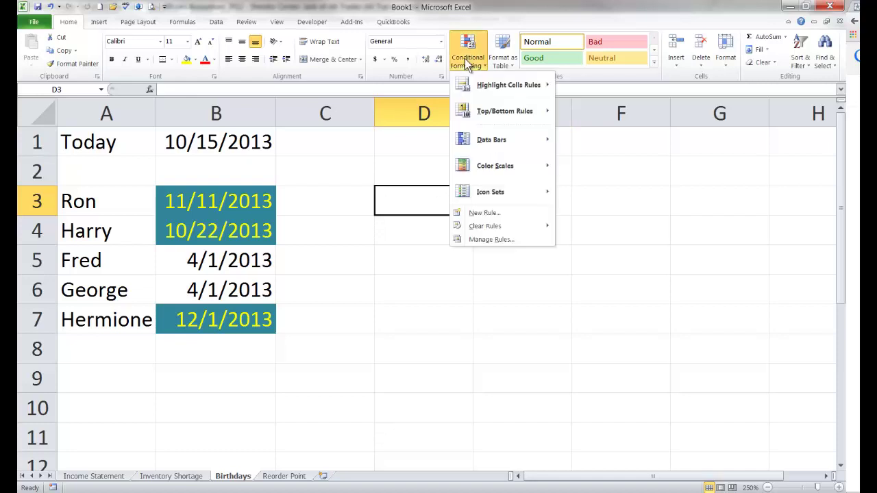
{"action": "left_click", "coordinate": [479, 239]}
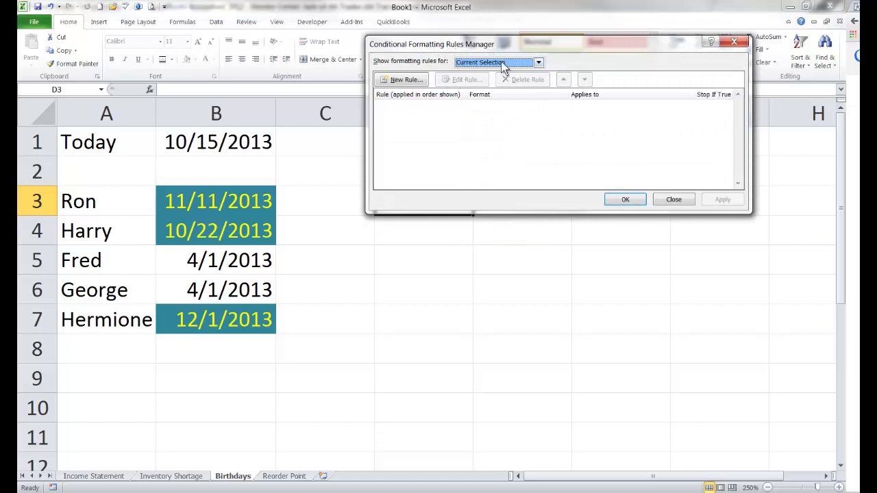
{"action": "left_click", "coordinate": [539, 62]}
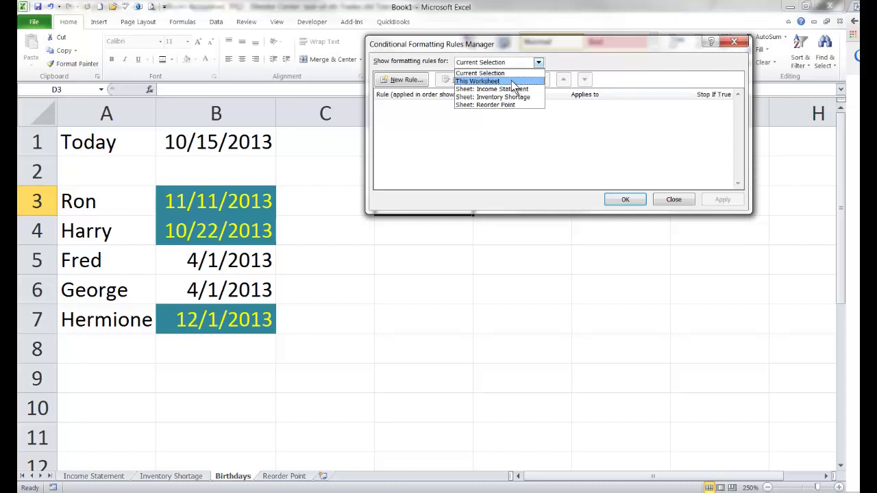
{"action": "left_click", "coordinate": [512, 82]}
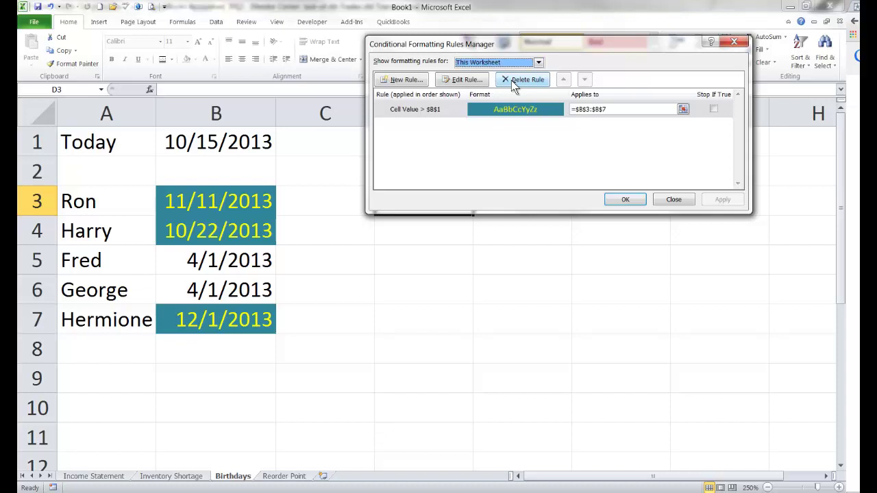
{"action": "left_click", "coordinate": [396, 111]}
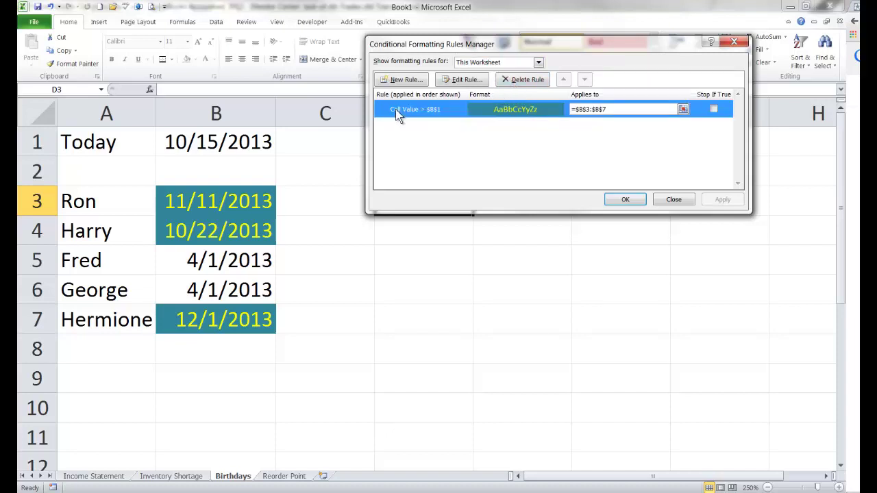
Change that rule's font colour from yellow to red and apply it.
{"action": "left_click", "coordinate": [458, 81]}
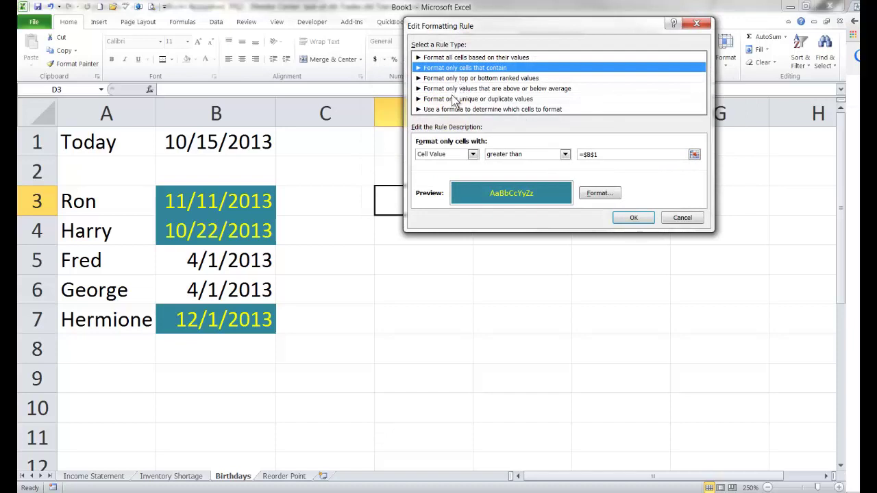
{"action": "left_click", "coordinate": [594, 196]}
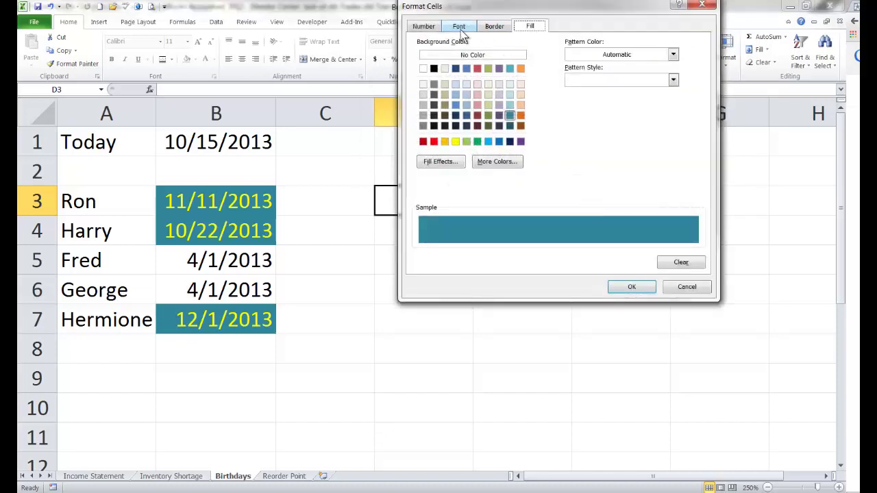
{"action": "left_click", "coordinate": [461, 28]}
{"action": "left_click", "coordinate": [624, 128]}
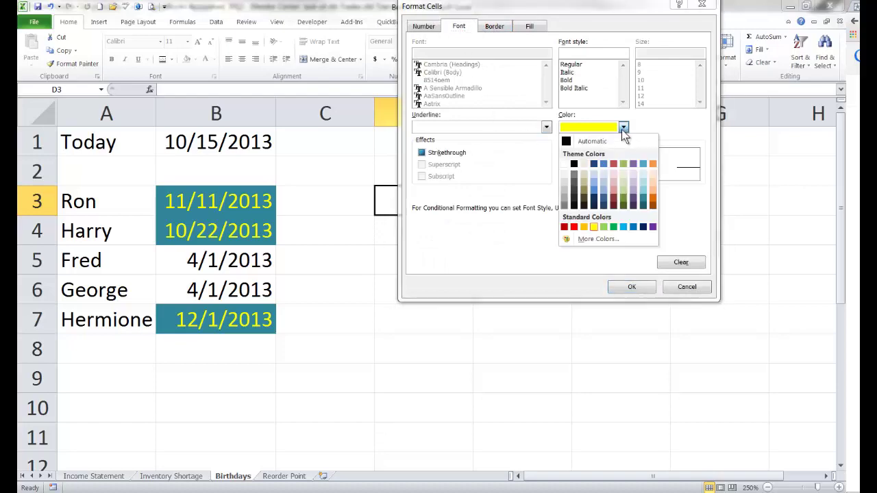
{"action": "left_click", "coordinate": [614, 163]}
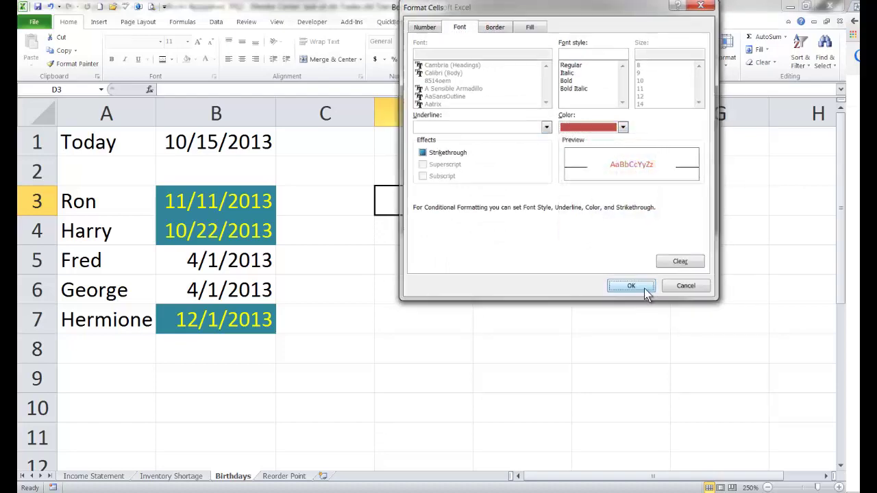
{"action": "left_click", "coordinate": [631, 285]}
{"action": "left_click", "coordinate": [629, 217]}
{"action": "left_click", "coordinate": [625, 200]}
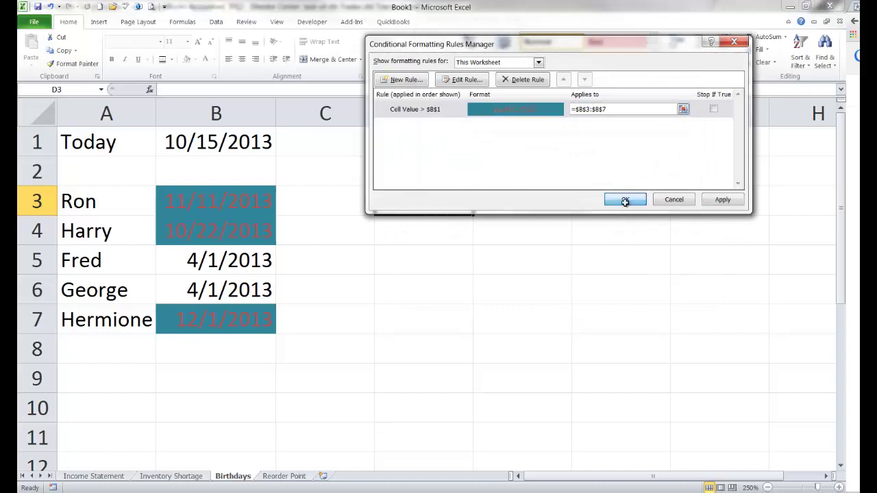
{"action": "left_click", "coordinate": [368, 294]}
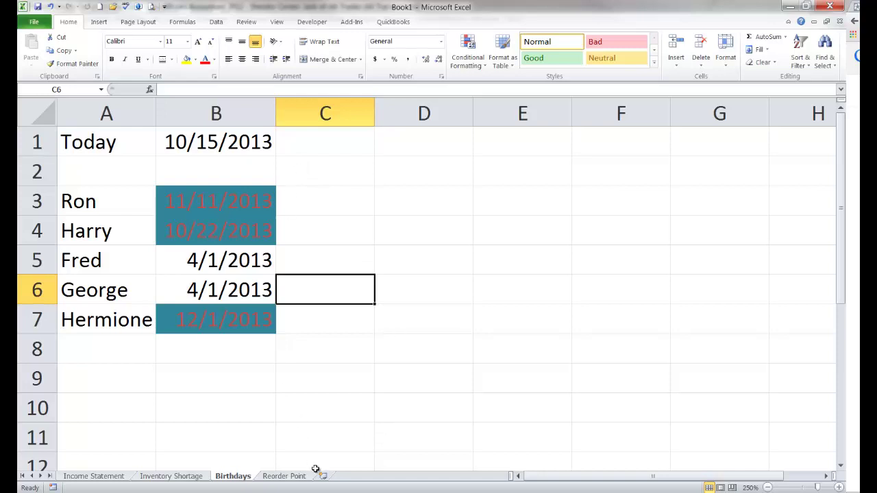
Switch to the Reorder Point sheet and select the Light bulbs cell A2.
{"action": "left_click", "coordinate": [294, 478]}
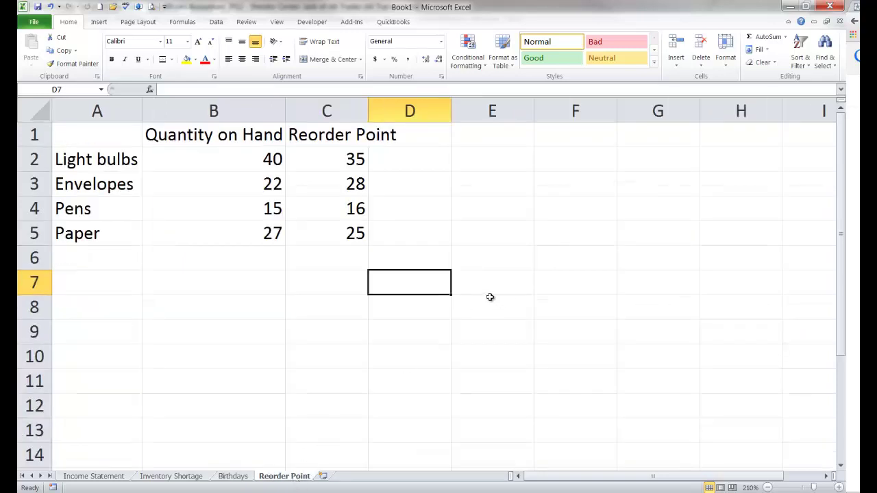
{"action": "left_click", "coordinate": [104, 160]}
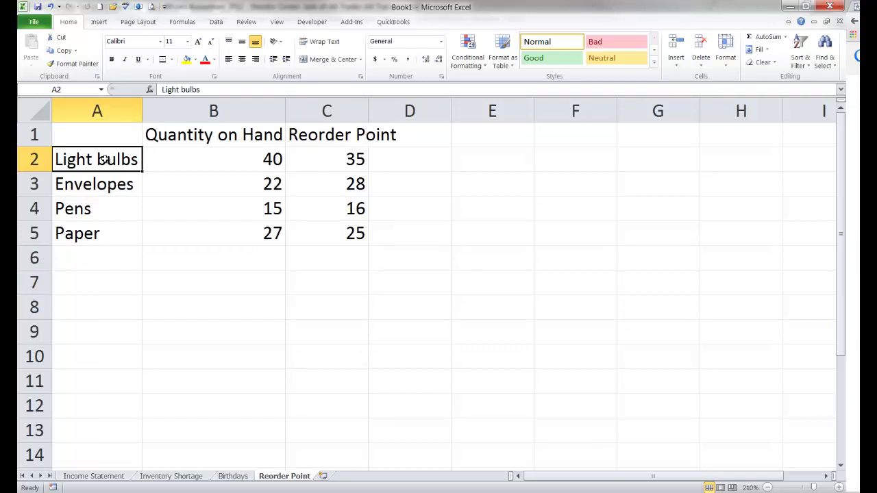
{"action": "mouse_move", "coordinate": [103, 159]}
{"action": "left_mouse_down"}
{"action": "mouse_move", "coordinate": [94, 209]}
{"action": "mouse_move", "coordinate": [114, 202]}
{"action": "mouse_move", "coordinate": [101, 159]}
{"action": "left_mouse_up"}
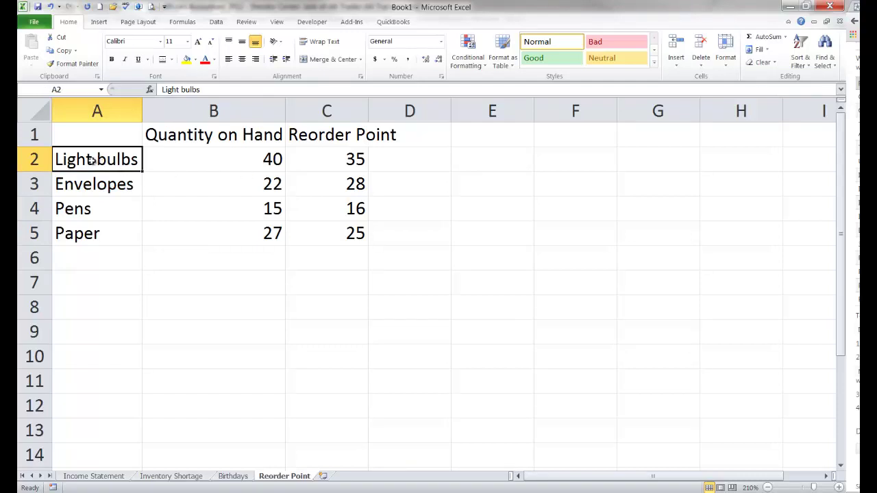
Start a new formula-based rule with the condition =$B$2<$C$2.
{"action": "left_click", "coordinate": [470, 62]}
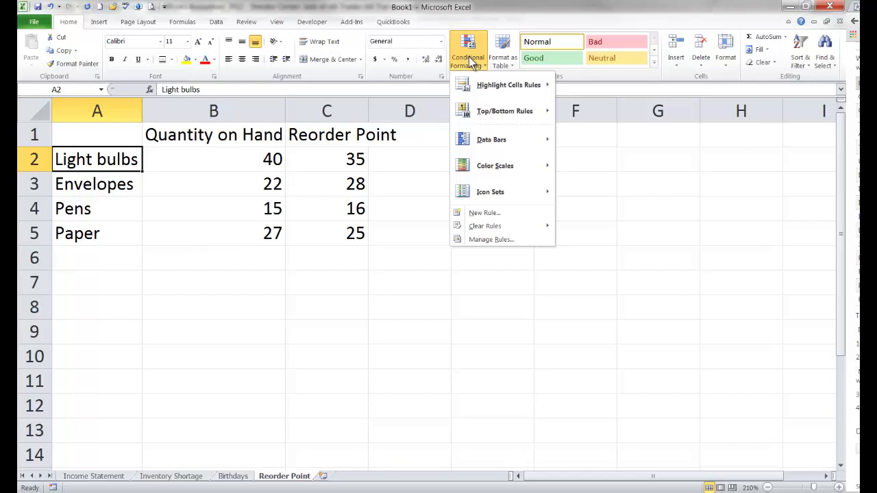
{"action": "left_click", "coordinate": [488, 215]}
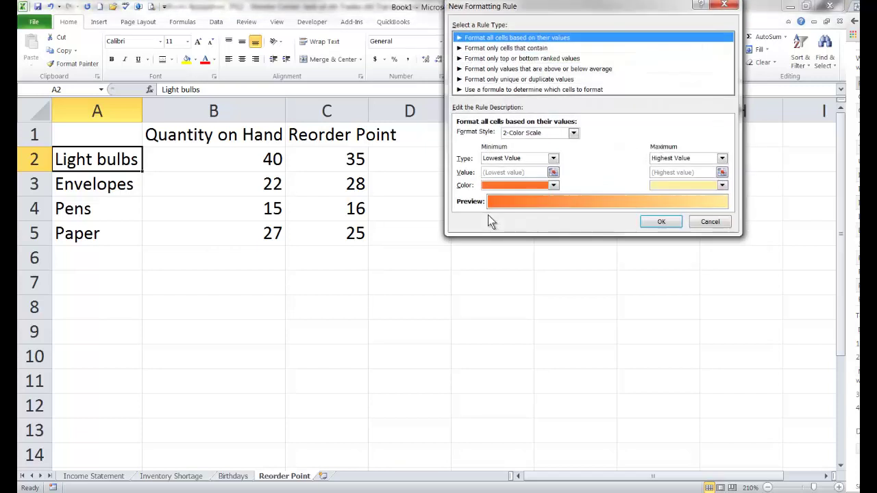
{"action": "left_click", "coordinate": [488, 89]}
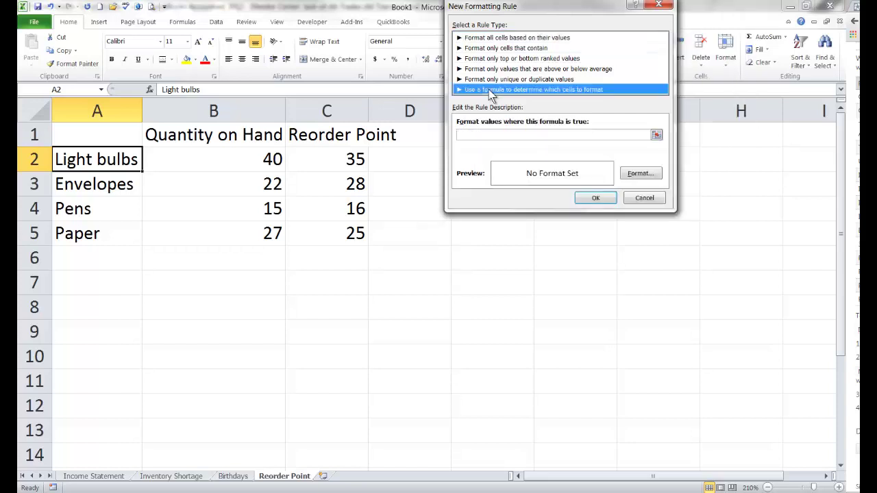
{"action": "left_click", "coordinate": [484, 135]}
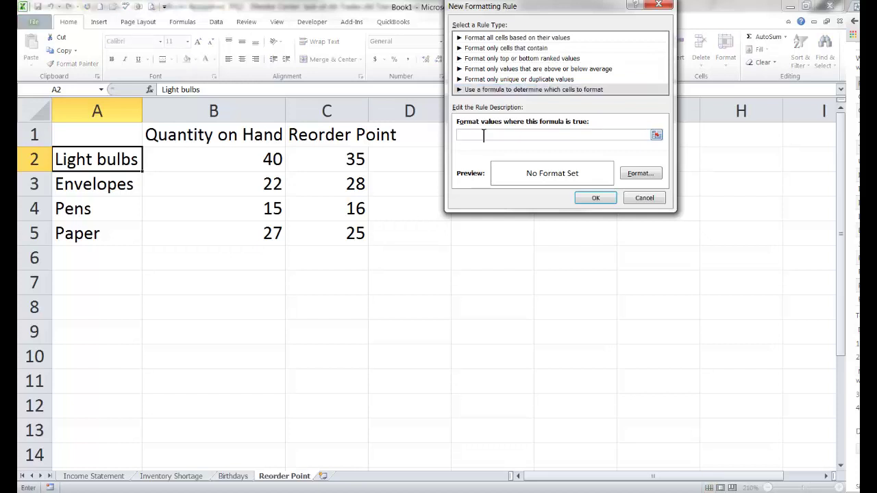
{"action": "left_click", "coordinate": [222, 161]}
{"action": "type", "text": "<"}
{"action": "left_click", "coordinate": [325, 159]}
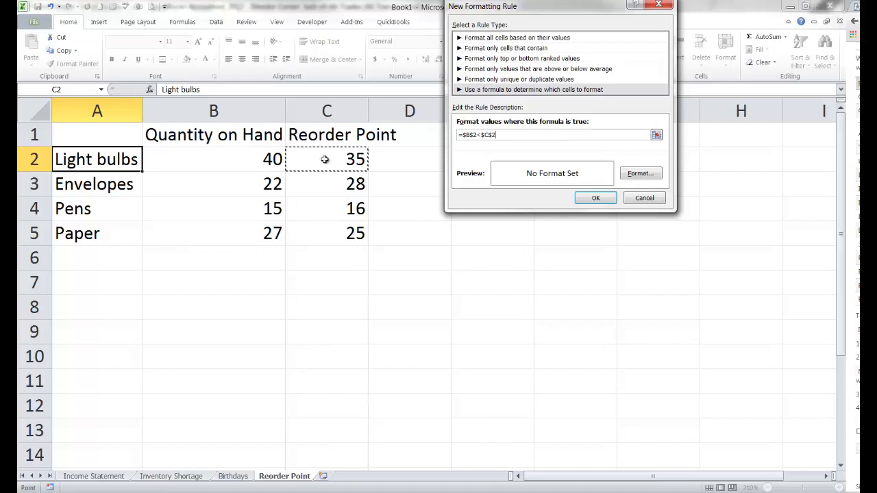
Format the rule with an orange fill and purple text, and save it.
{"action": "left_click", "coordinate": [638, 175]}
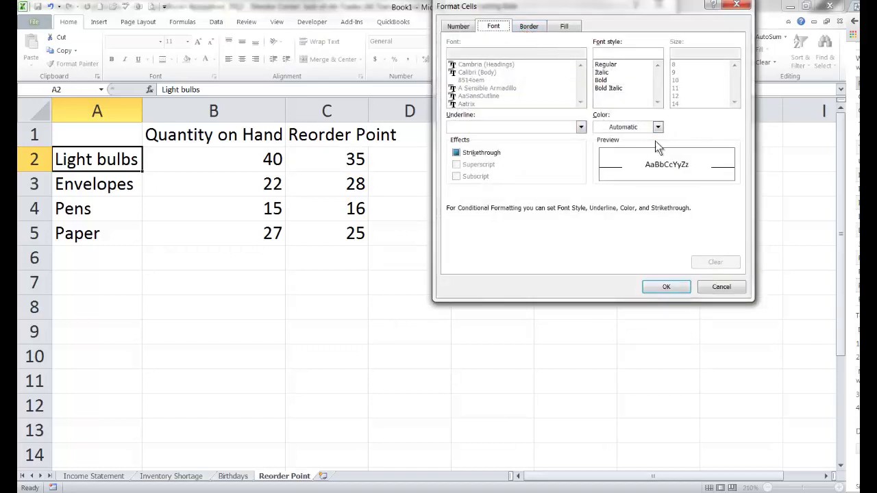
{"action": "left_click", "coordinate": [564, 26]}
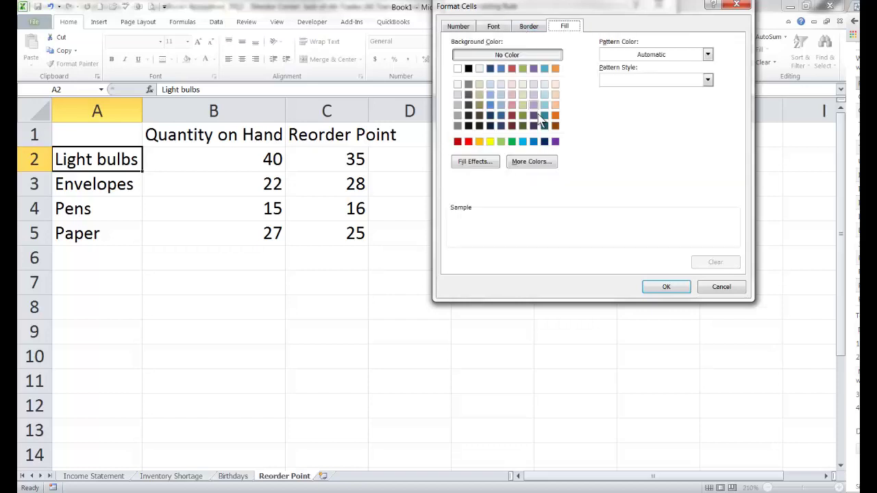
{"action": "left_click", "coordinate": [555, 116]}
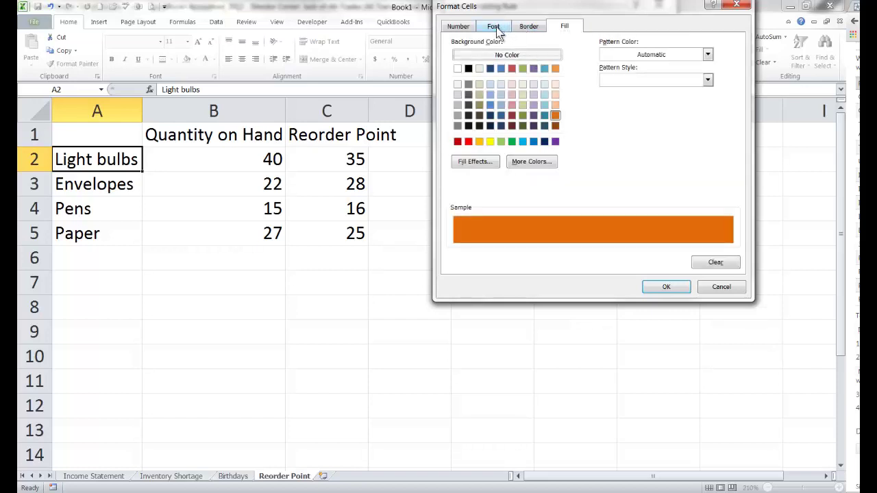
{"action": "left_click", "coordinate": [496, 28]}
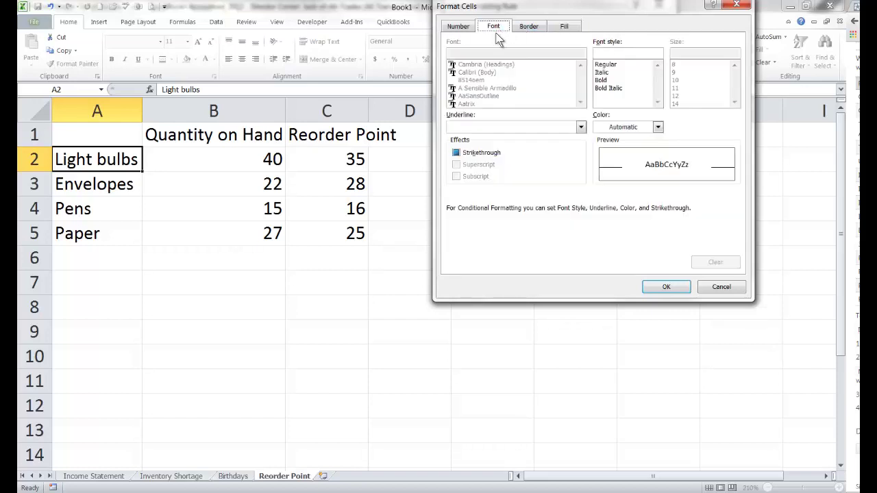
{"action": "left_click", "coordinate": [657, 126]}
{"action": "left_click", "coordinate": [687, 227]}
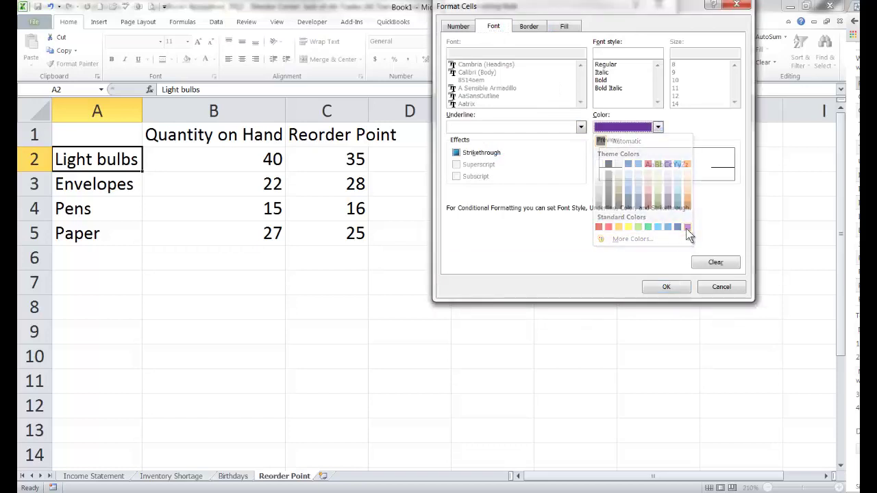
{"action": "left_click", "coordinate": [668, 288]}
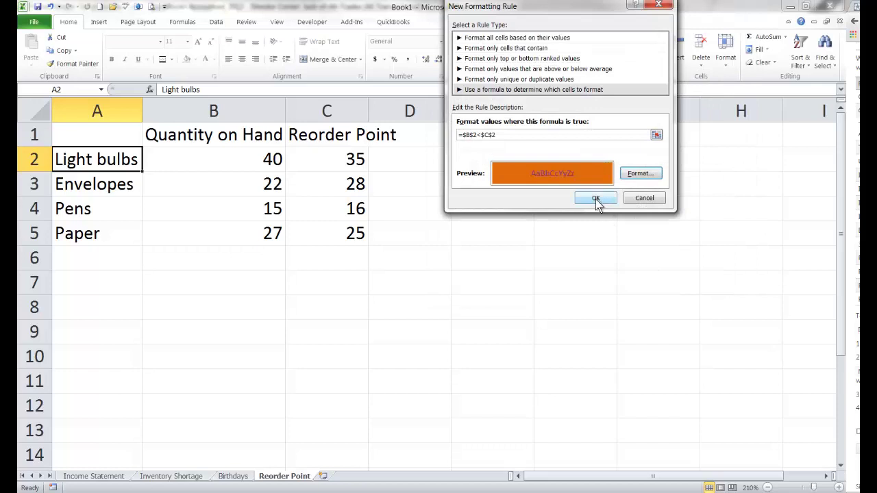
{"action": "left_click", "coordinate": [595, 199]}
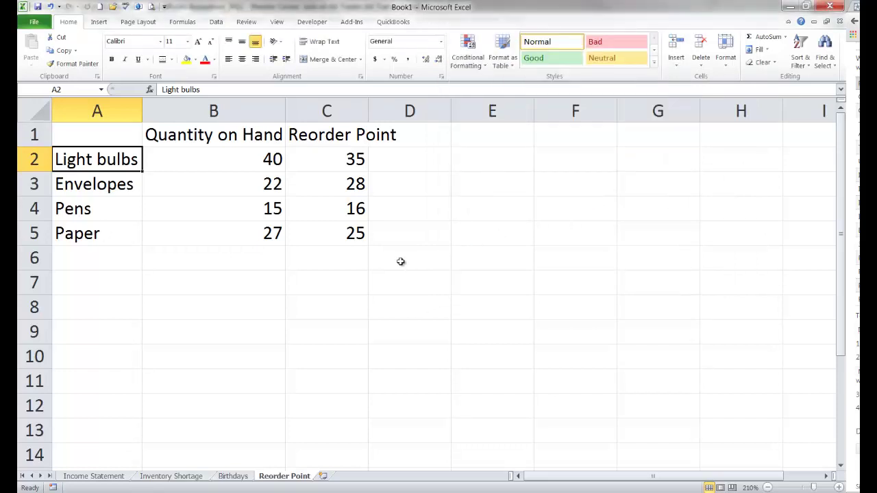
Set the light bulbs' quantity on hand in B2 to 30.
{"action": "left_click", "coordinate": [239, 158]}
{"action": "type", "text": "30"}
{"action": "key", "text": "Return"}
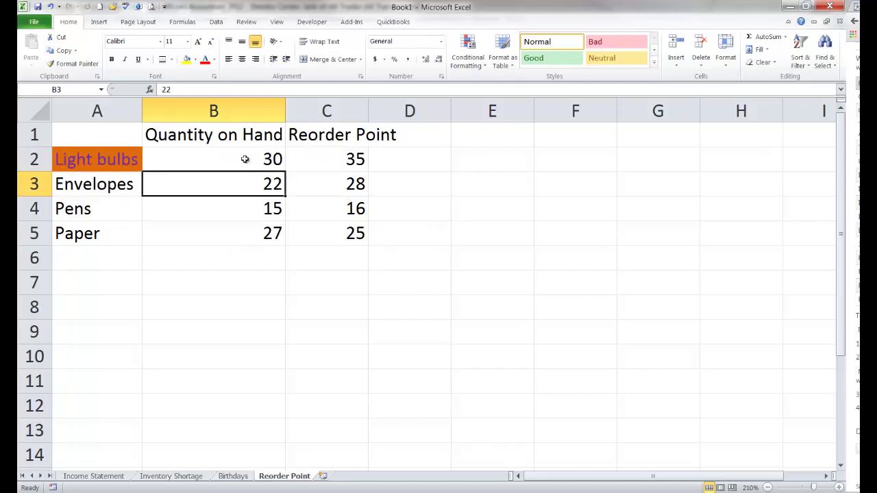
Paint A2's formatting onto A3:A5 with Format Painter, then undo it.
{"action": "left_click", "coordinate": [121, 159]}
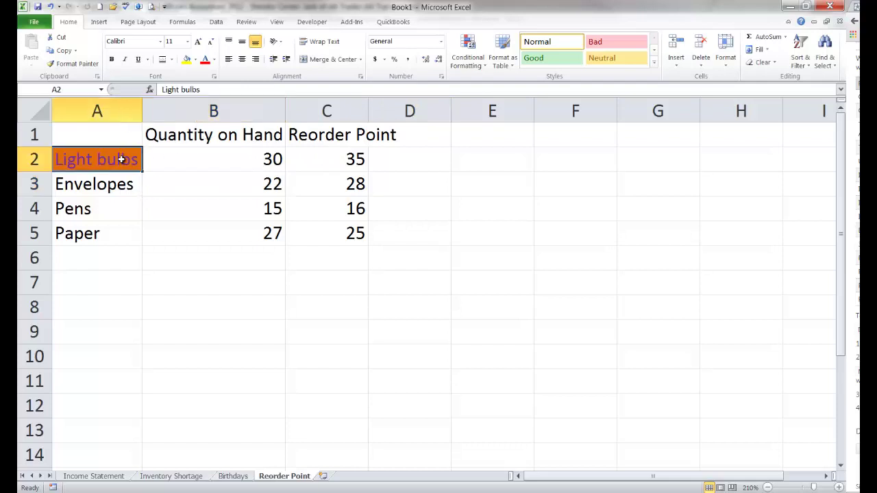
{"action": "left_click", "coordinate": [79, 63]}
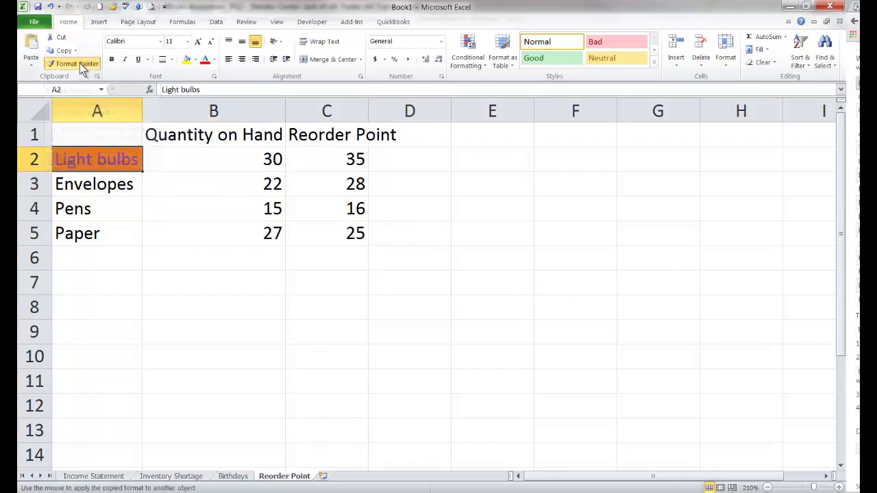
{"action": "left_click_drag", "start_coordinate": [94, 184], "coordinate": [90, 226]}
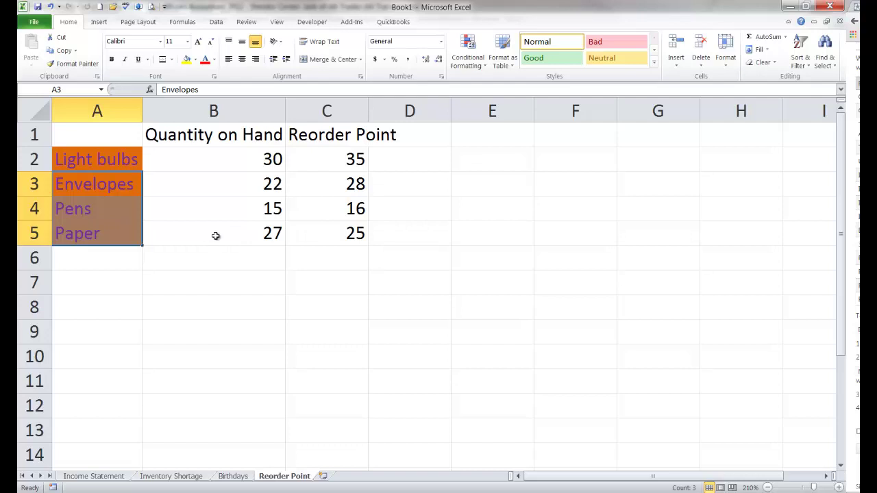
{"action": "left_click", "coordinate": [51, 7]}
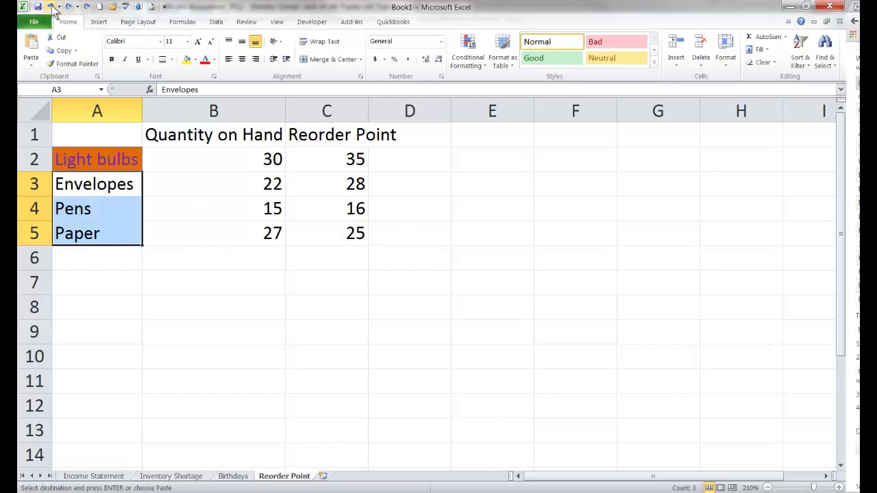
{"action": "left_click", "coordinate": [108, 159]}
Edit the orange rule's formula to the relative =B2<C2 using F4.
{"action": "left_click", "coordinate": [469, 59]}
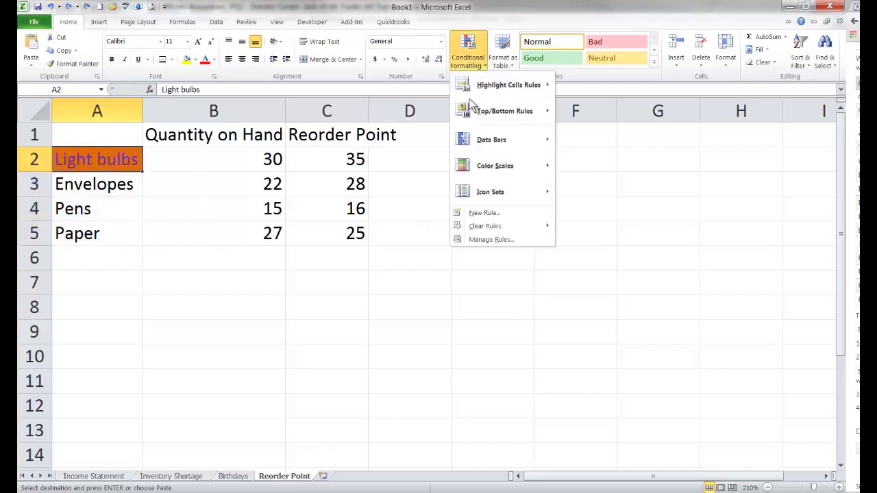
{"action": "left_click", "coordinate": [486, 240]}
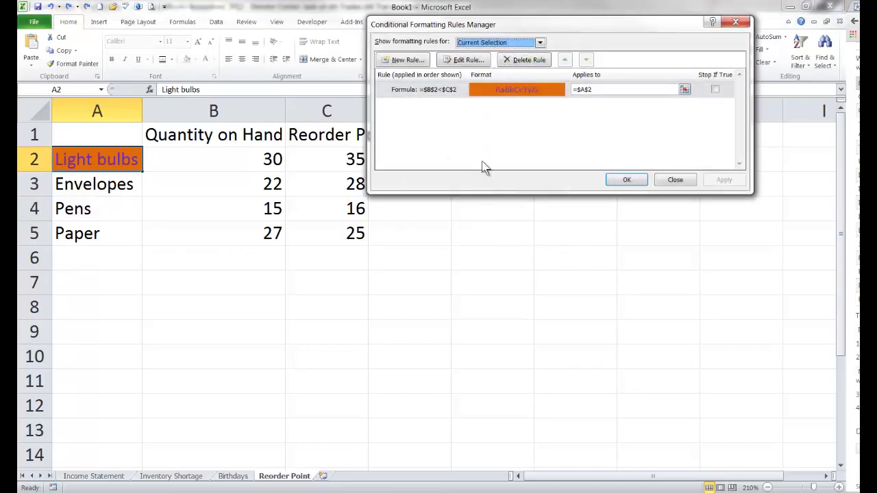
{"action": "left_click", "coordinate": [438, 92]}
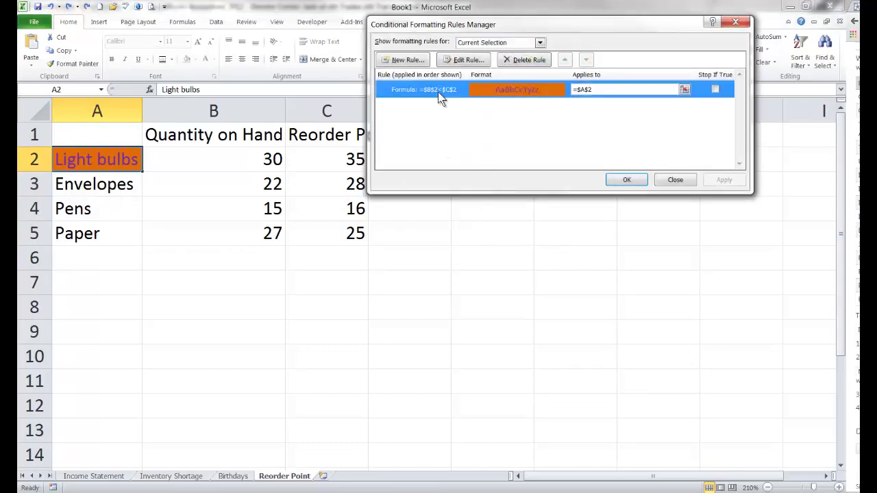
{"action": "left_click", "coordinate": [467, 59]}
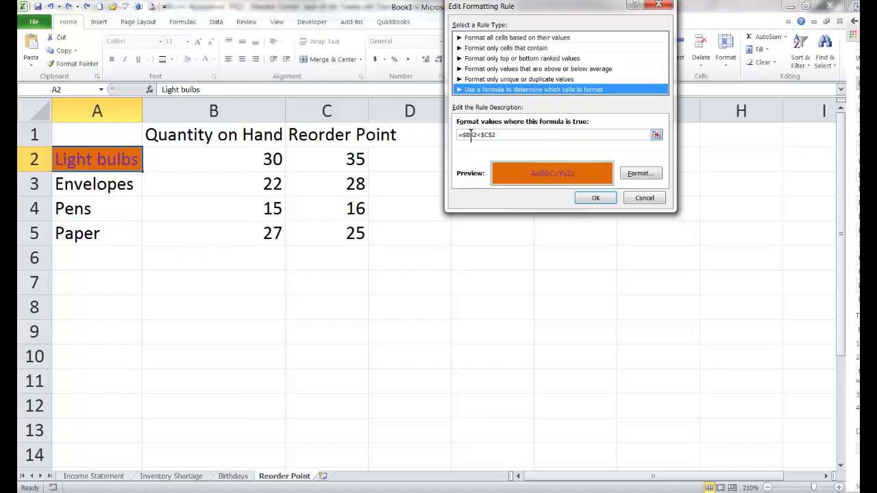
{"action": "left_click", "coordinate": [471, 135]}
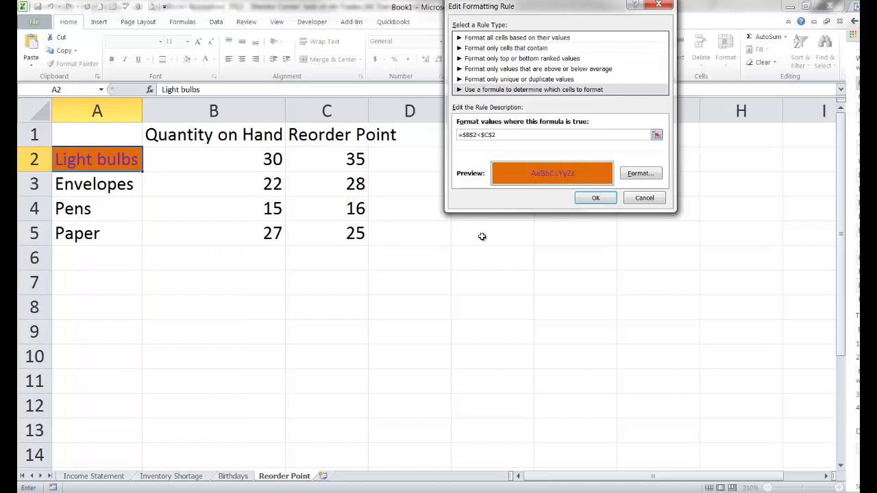
{"action": "key", "text": "F4"}
{"action": "key", "text": "F4"}
{"action": "key", "text": "F4"}
{"action": "left_click", "coordinate": [483, 135]}
{"action": "key", "text": "F4"}
{"action": "key", "text": "F4"}
{"action": "key", "text": "F4"}
{"action": "left_click", "coordinate": [596, 198]}
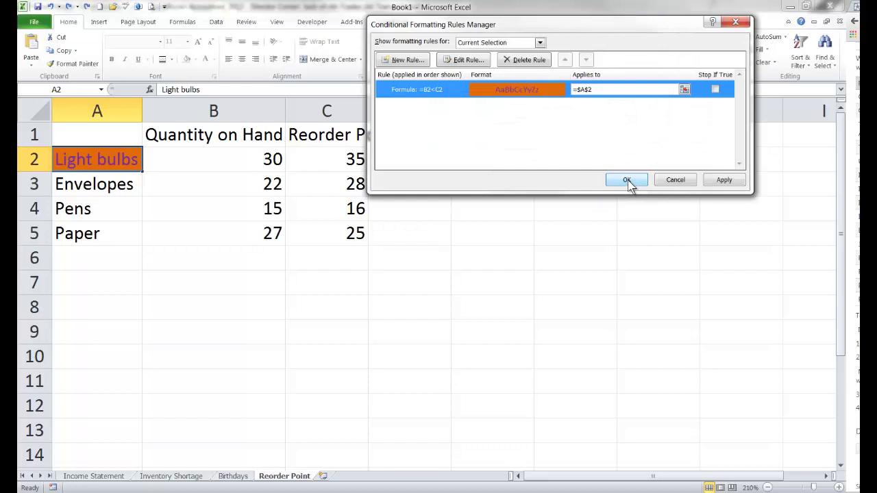
{"action": "left_click", "coordinate": [627, 181]}
Format-paint A2's rule onto Envelopes, Pens and Paper in A3:A5.
{"action": "left_click", "coordinate": [72, 63]}
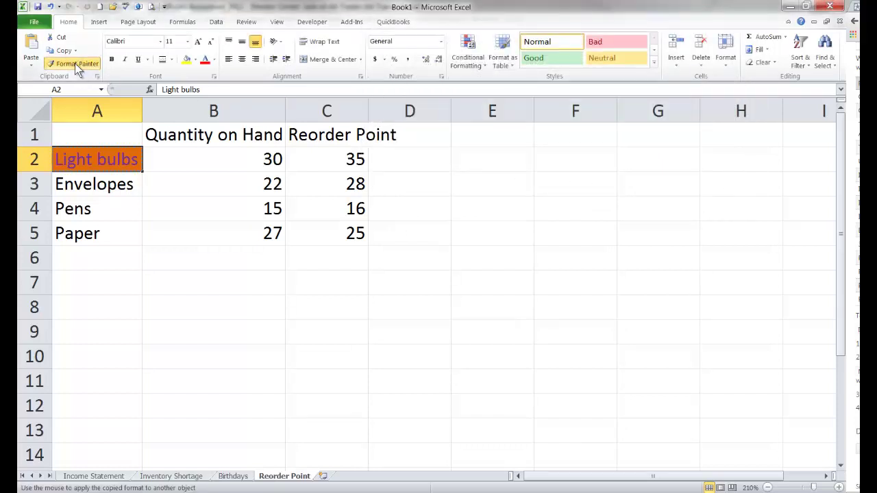
{"action": "left_click_drag", "start_coordinate": [87, 185], "coordinate": [83, 231]}
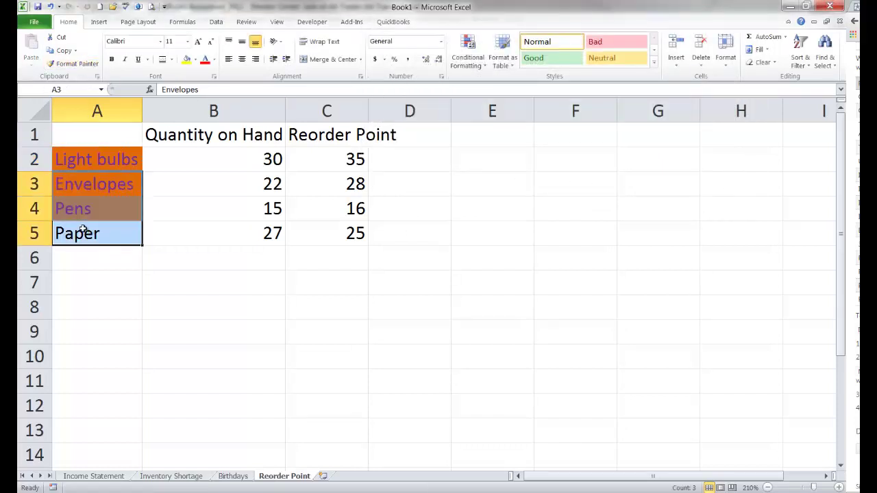
{"action": "left_click", "coordinate": [111, 184]}
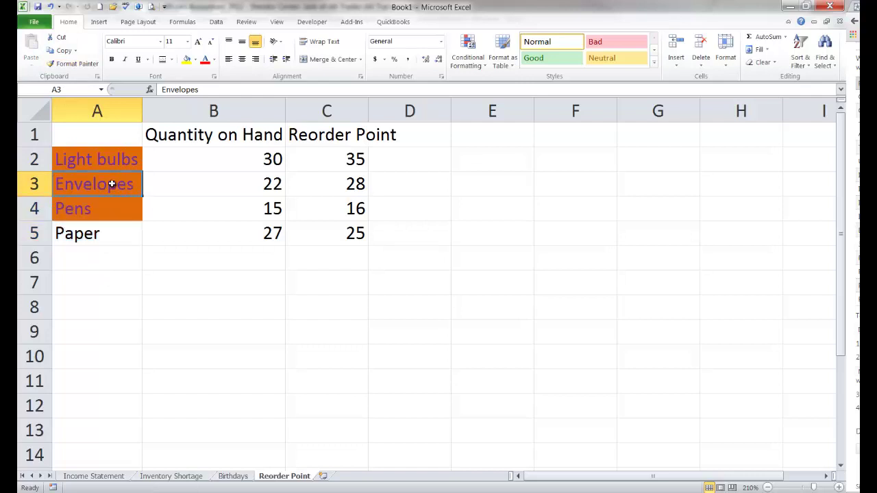
Change the envelopes' quantity on hand in B3 to 30, then select D2.
{"action": "left_click", "coordinate": [202, 183]}
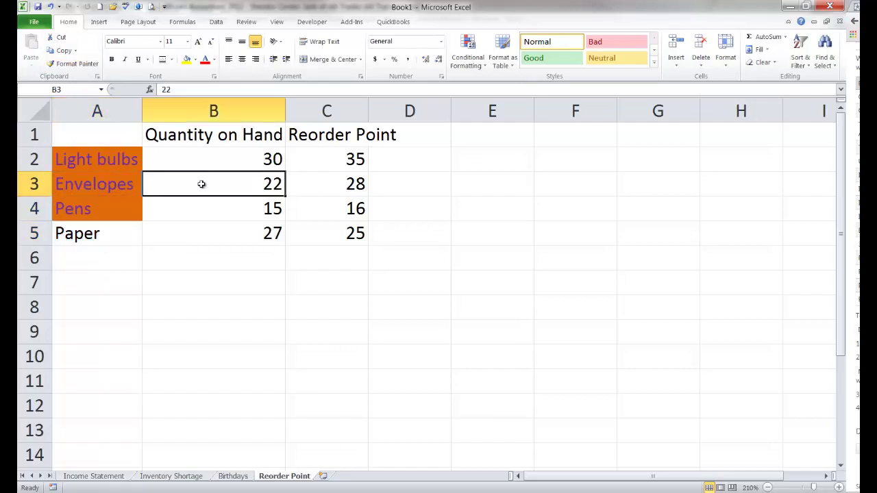
{"action": "type", "text": "30"}
{"action": "key", "text": "Return"}
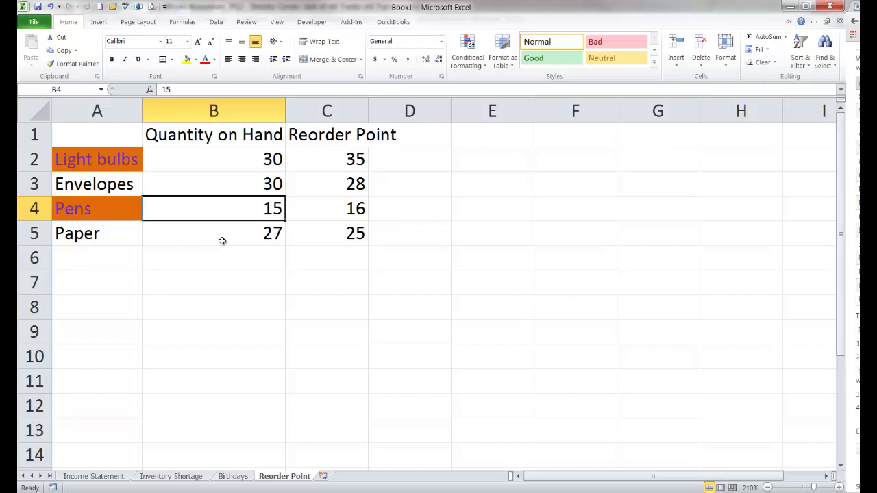
{"action": "left_click", "coordinate": [414, 165]}
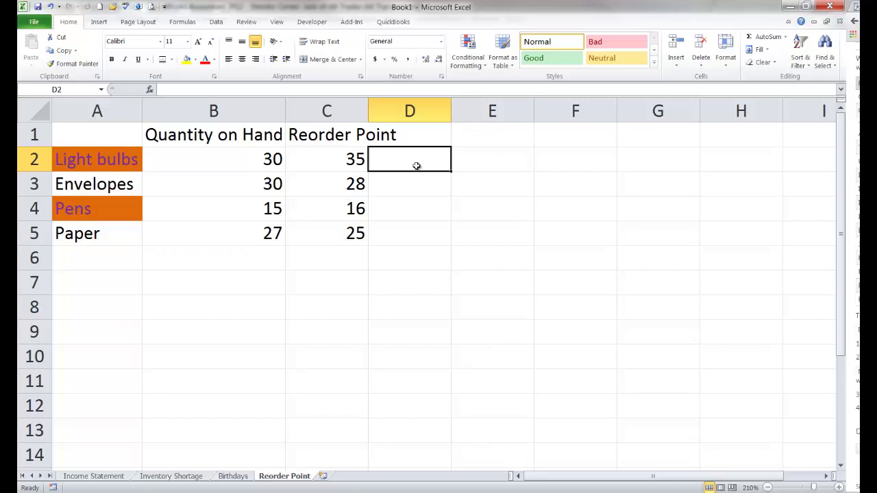
Insert an IF function in D2 with the logical test B2<C2.
{"action": "left_click", "coordinate": [150, 90]}
{"action": "left_click", "coordinate": [615, 205]}
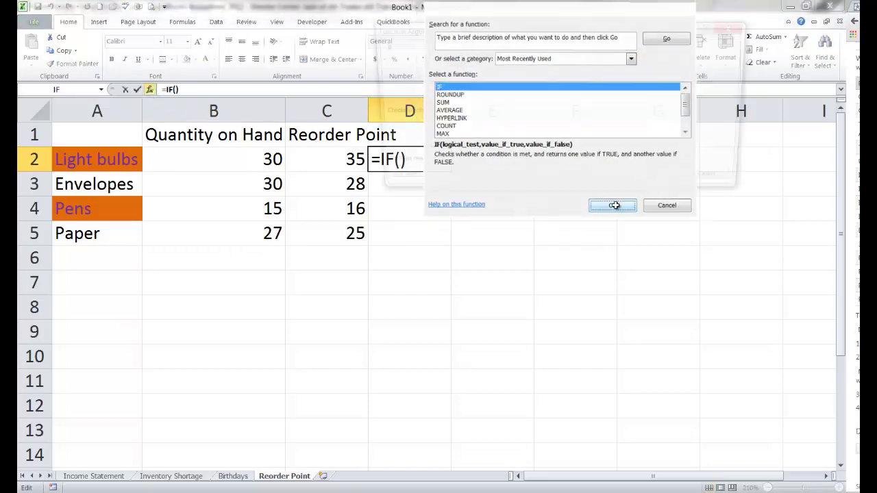
{"action": "left_click_drag", "start_coordinate": [476, 35], "coordinate": [363, 286]}
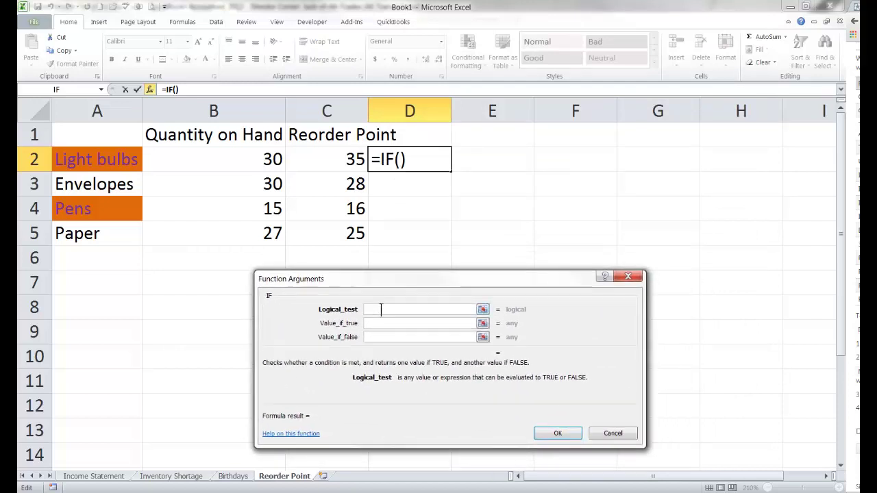
{"action": "left_click", "coordinate": [244, 158]}
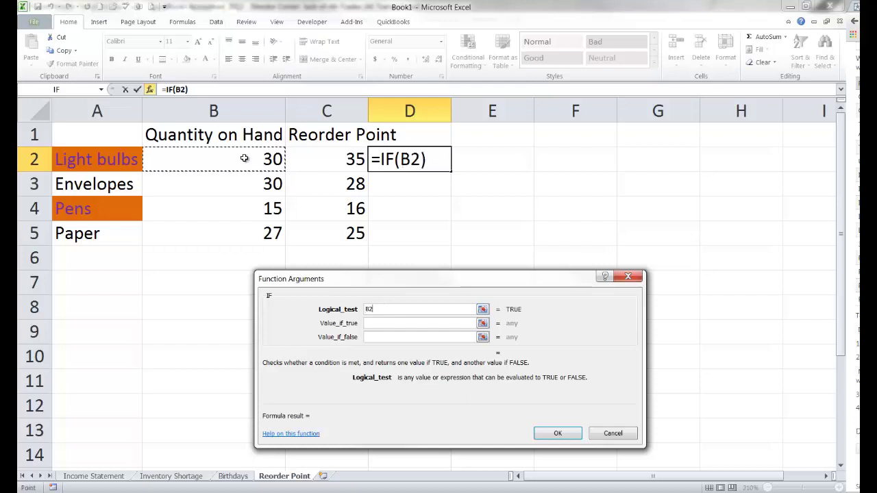
{"action": "type", "text": "<"}
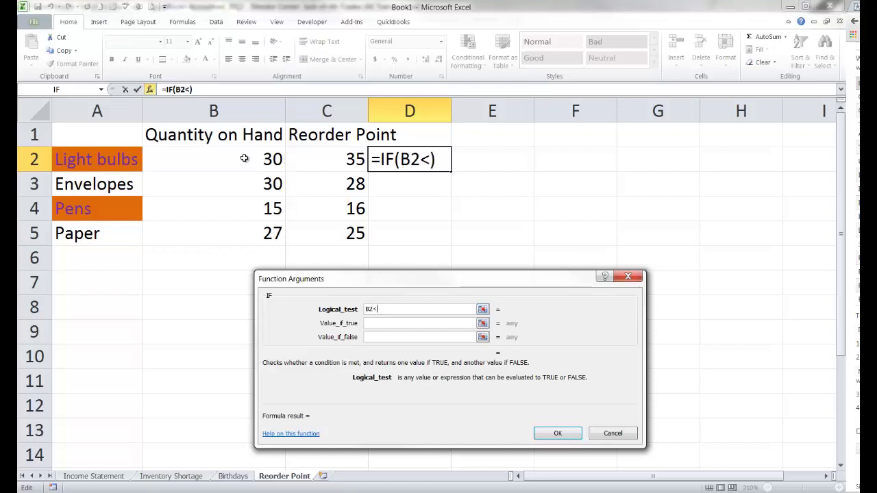
{"action": "left_click", "coordinate": [320, 156]}
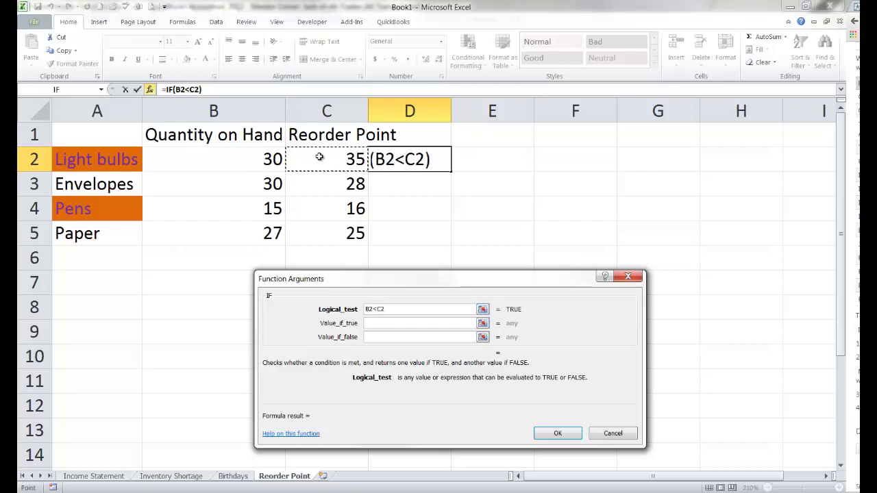
Set the IF results to "Order Now!" if true and "No order yet" if false.
{"action": "left_click", "coordinate": [380, 324]}
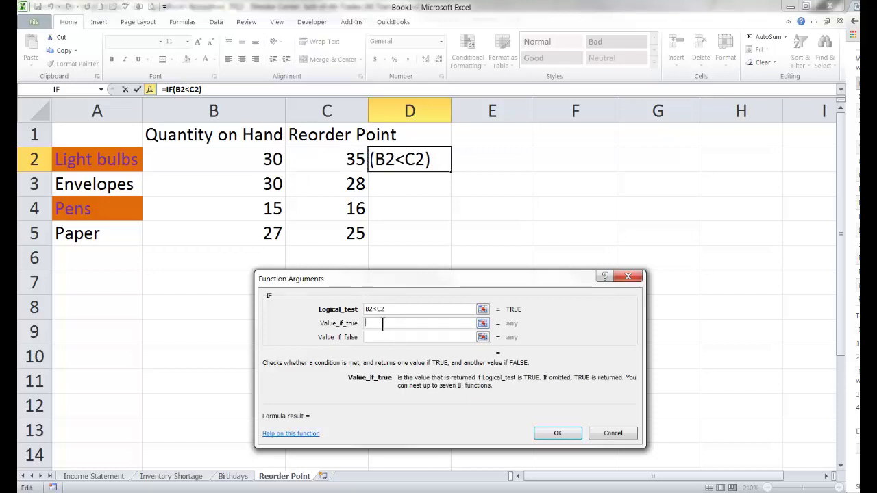
{"action": "type", "text": "Ord"}
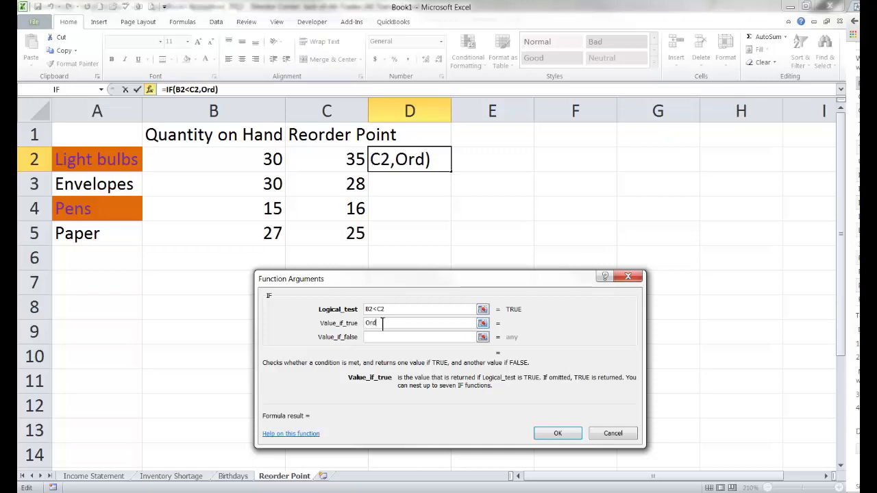
{"action": "type", "text": "er Now!"}
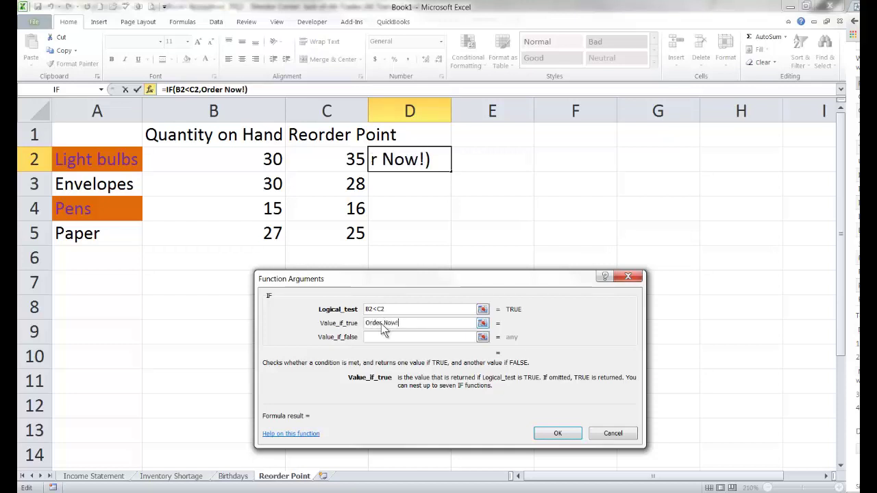
{"action": "key", "text": "Tab"}
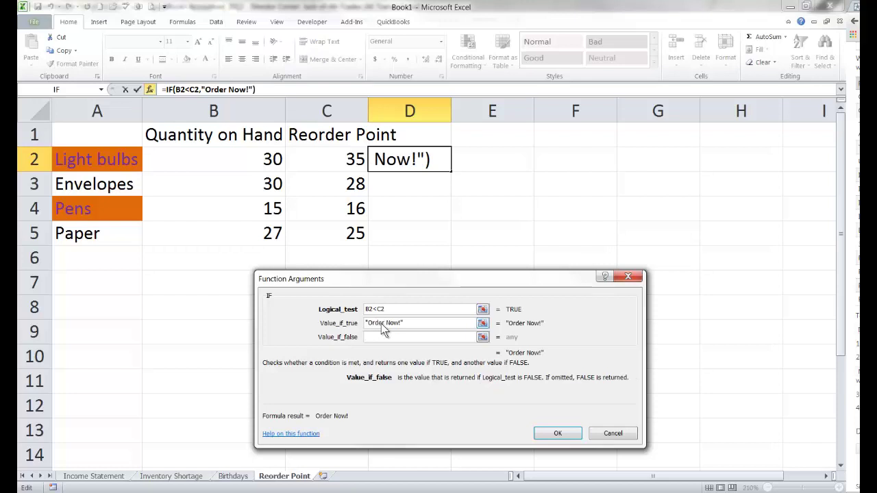
{"action": "type", "text": "No order yet"}
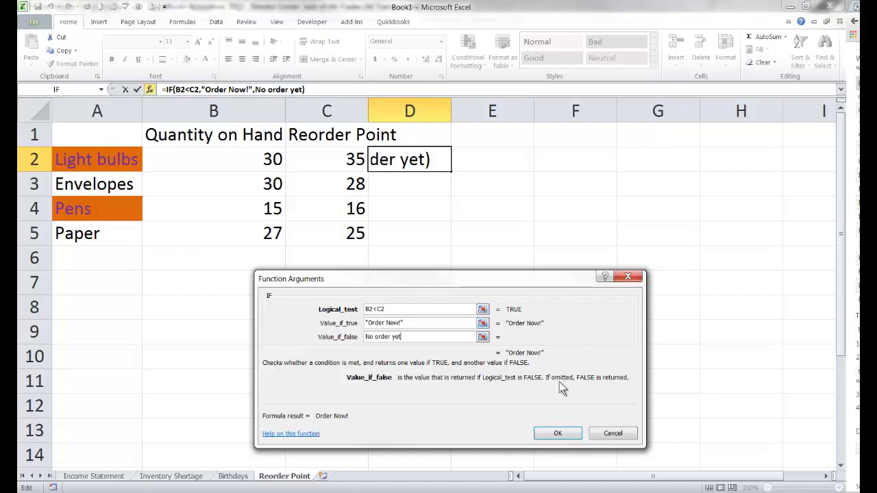
{"action": "left_click", "coordinate": [547, 430]}
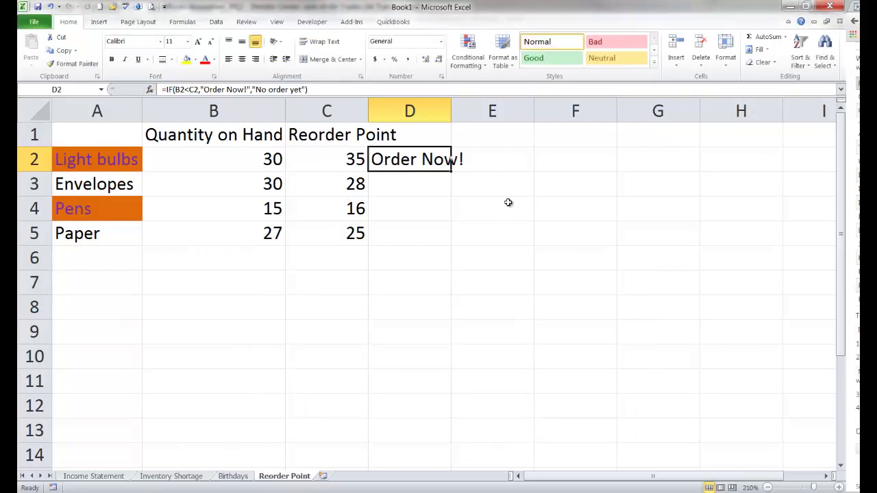
Autofit column D and fill the IF formula from D2 down to D5.
{"action": "double_click", "coordinate": [451, 110]}
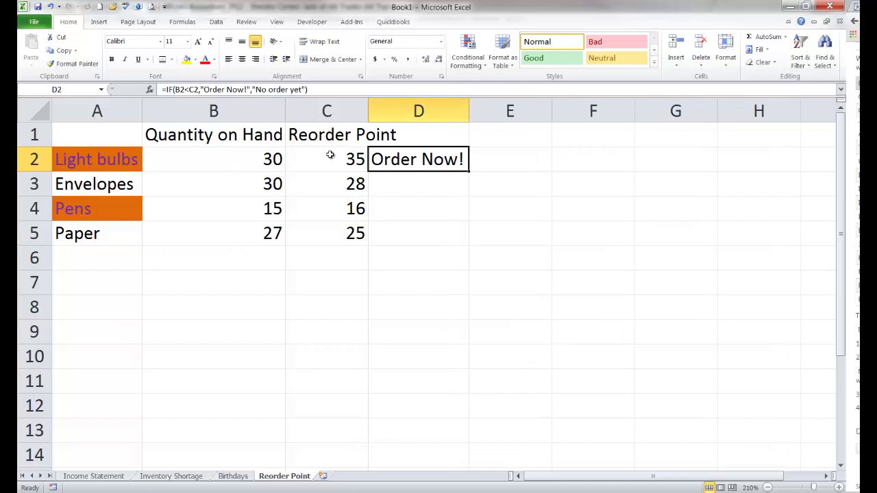
{"action": "double_click", "coordinate": [470, 173]}
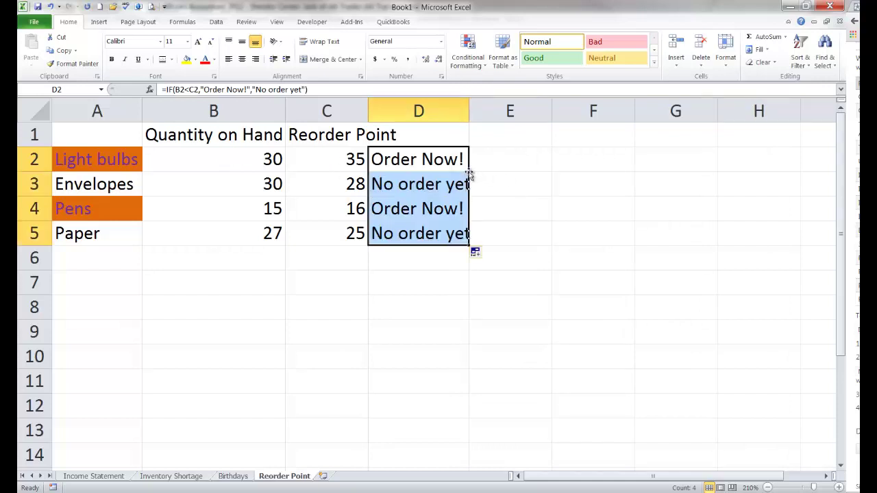
{"action": "double_click", "coordinate": [469, 111]}
Check the formulas in D2 through D5, then select the D2:D5 results.
{"action": "left_click", "coordinate": [422, 170]}
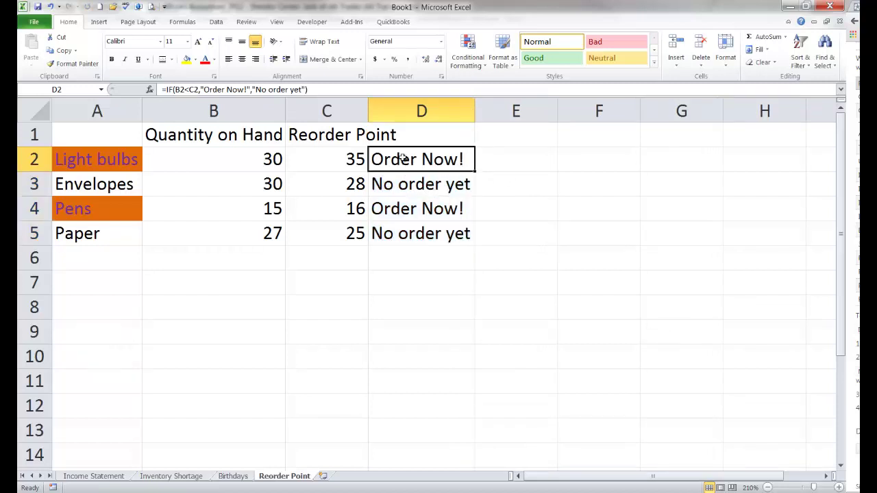
{"action": "left_click", "coordinate": [414, 184]}
{"action": "left_click", "coordinate": [408, 217]}
{"action": "left_click", "coordinate": [413, 235]}
{"action": "left_click_drag", "start_coordinate": [407, 157], "coordinate": [415, 231]}
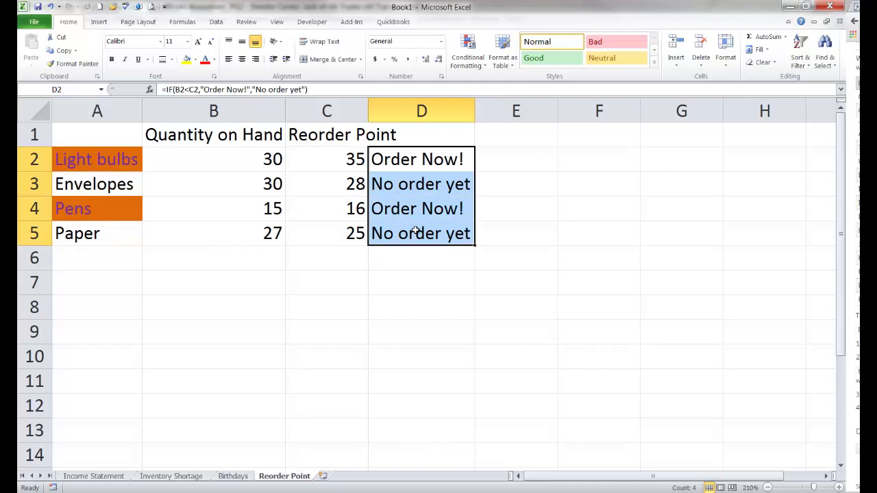
Start a new conditional formatting rule for cells whose value equals Order Now!
{"action": "left_click", "coordinate": [468, 53]}
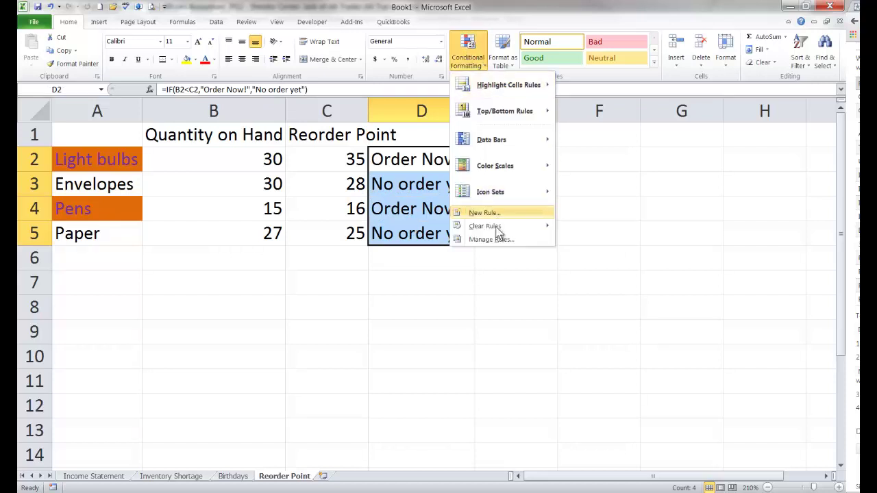
{"action": "left_click", "coordinate": [492, 240]}
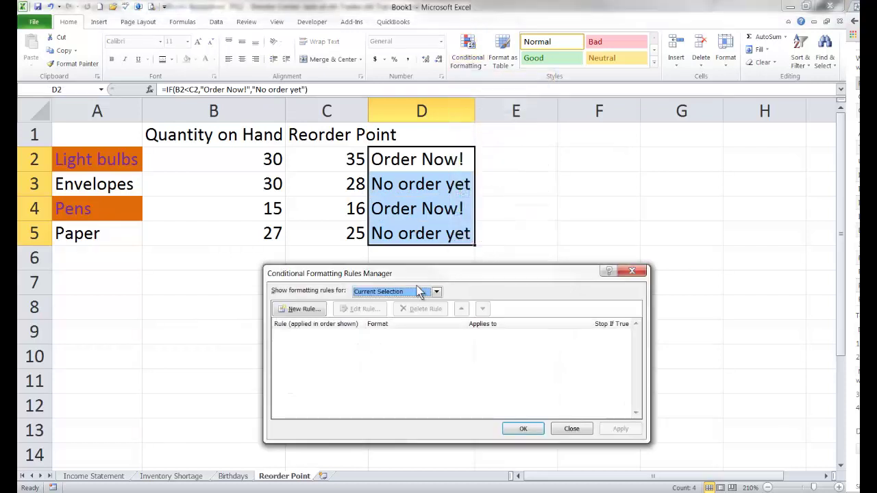
{"action": "left_click", "coordinate": [302, 309]}
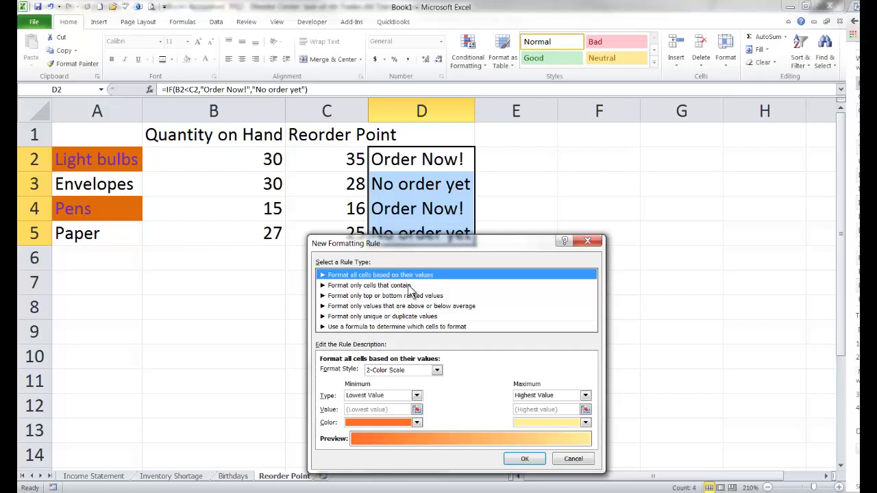
{"action": "left_click", "coordinate": [409, 285]}
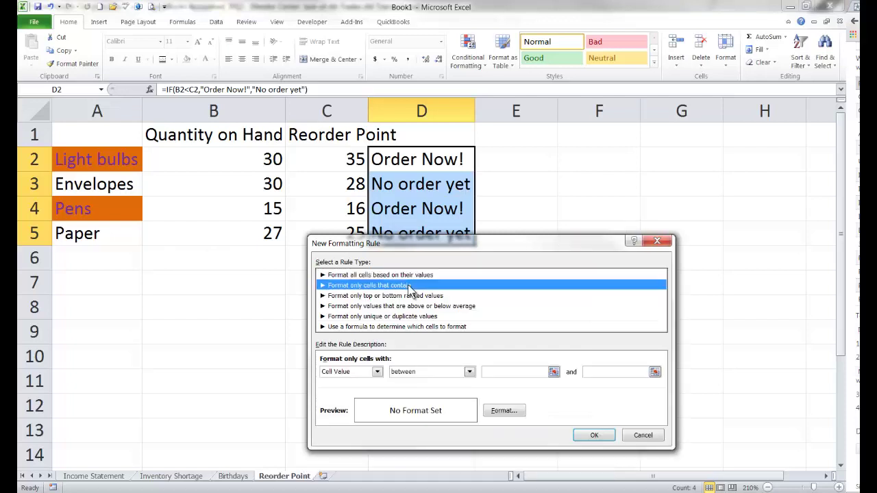
{"action": "left_click", "coordinate": [469, 372]}
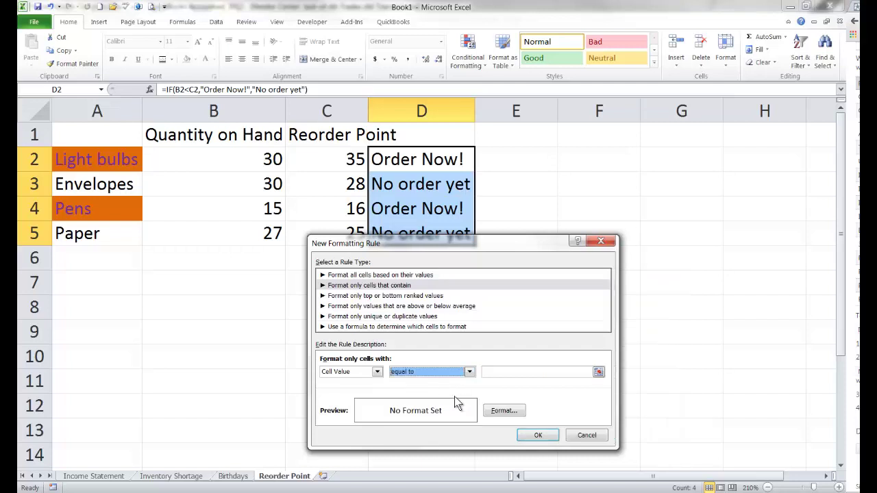
{"action": "left_click", "coordinate": [498, 374]}
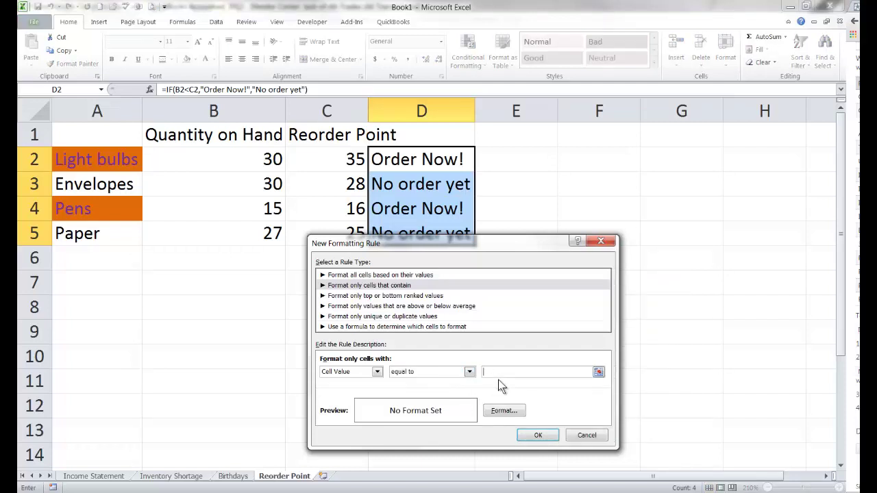
{"action": "type", "text": "0"}
Give the rule a dark red fill with automatic font colour and apply it to D2:D5.
{"action": "left_click", "coordinate": [503, 412]}
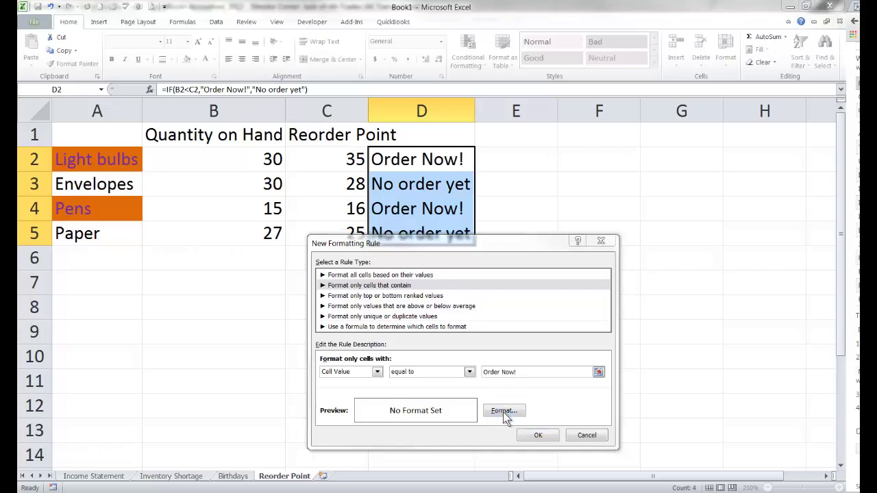
{"action": "left_click", "coordinate": [394, 225]}
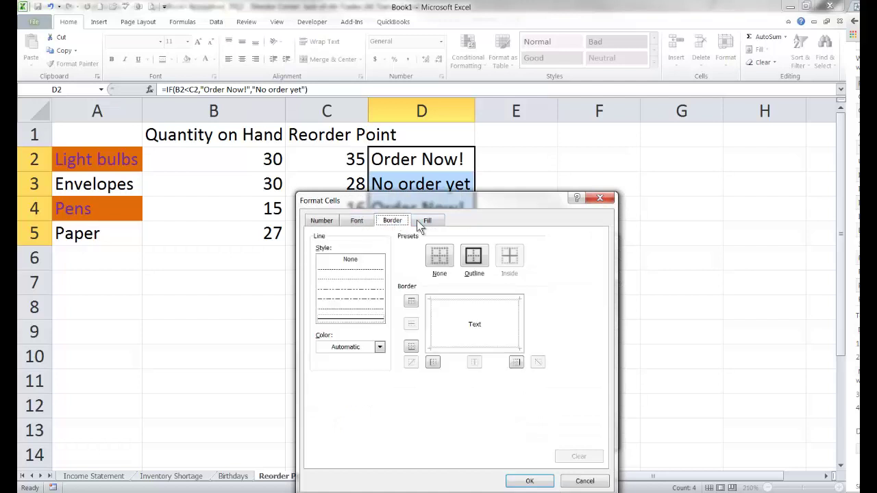
{"action": "left_click", "coordinate": [426, 221]}
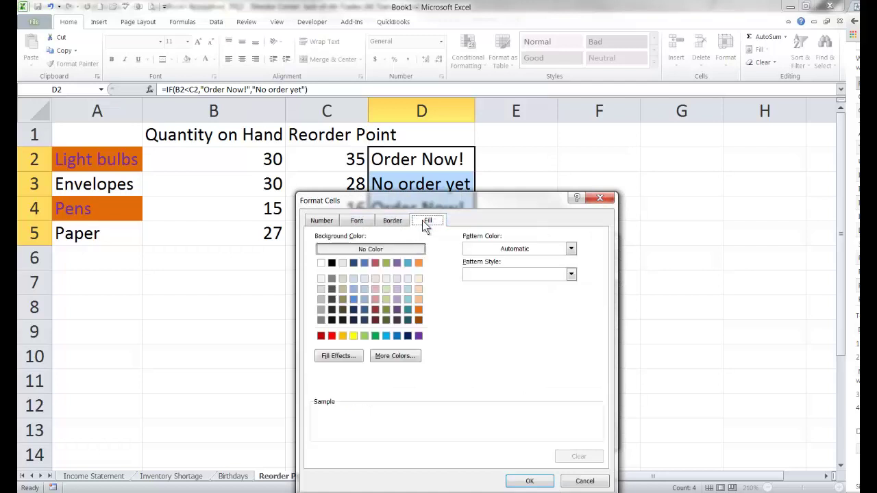
{"action": "left_click", "coordinate": [375, 320]}
{"action": "left_click", "coordinate": [357, 220]}
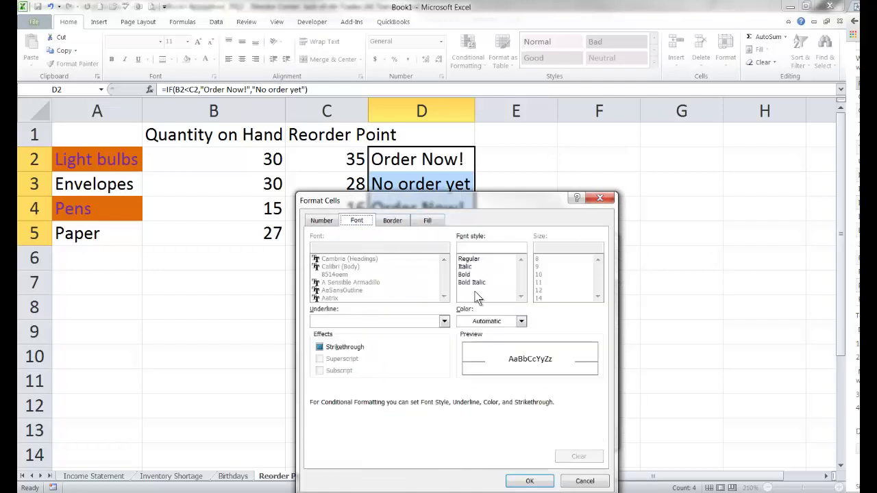
{"action": "left_click", "coordinate": [522, 321]}
{"action": "left_click", "coordinate": [488, 336]}
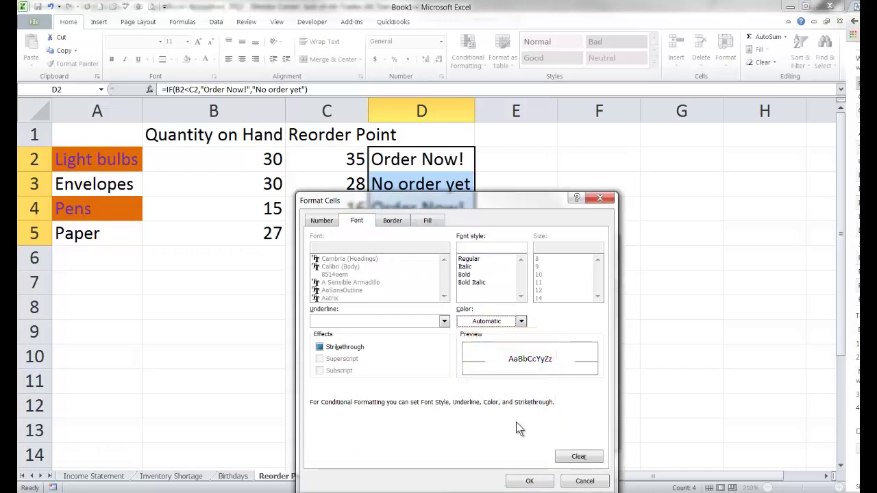
{"action": "left_click", "coordinate": [531, 481]}
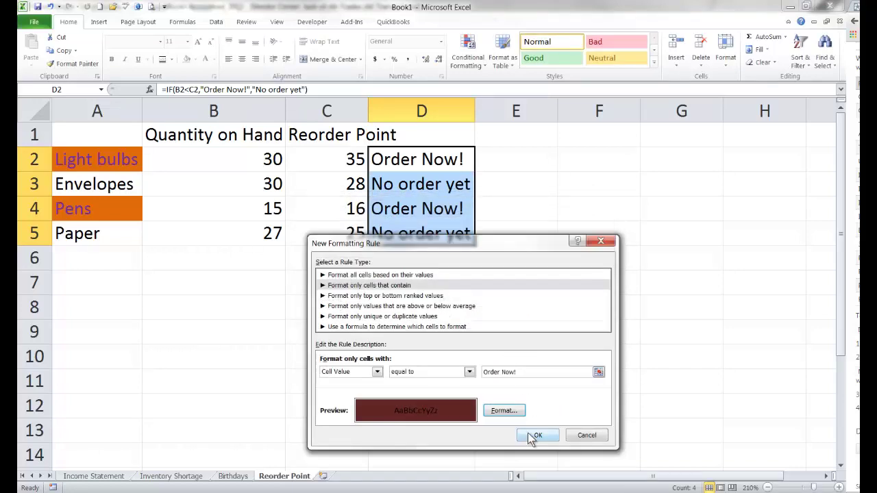
{"action": "left_click", "coordinate": [532, 436]}
{"action": "left_click", "coordinate": [524, 435]}
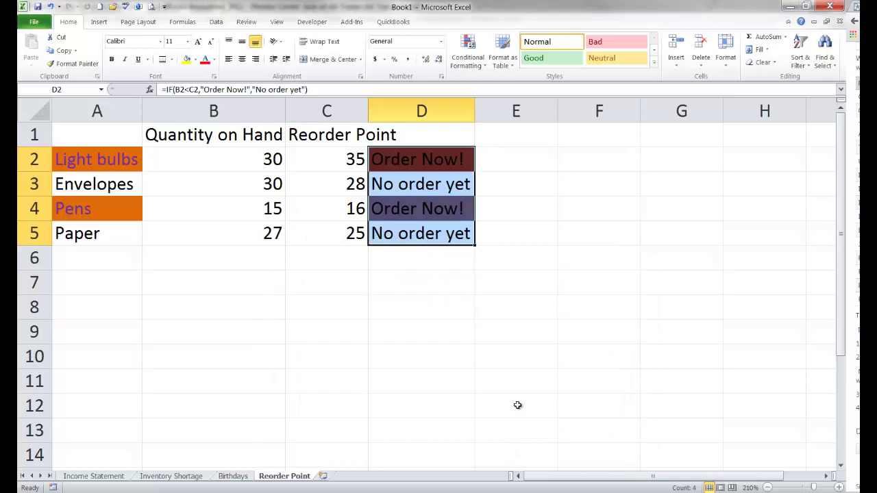
{"action": "left_click", "coordinate": [509, 309]}
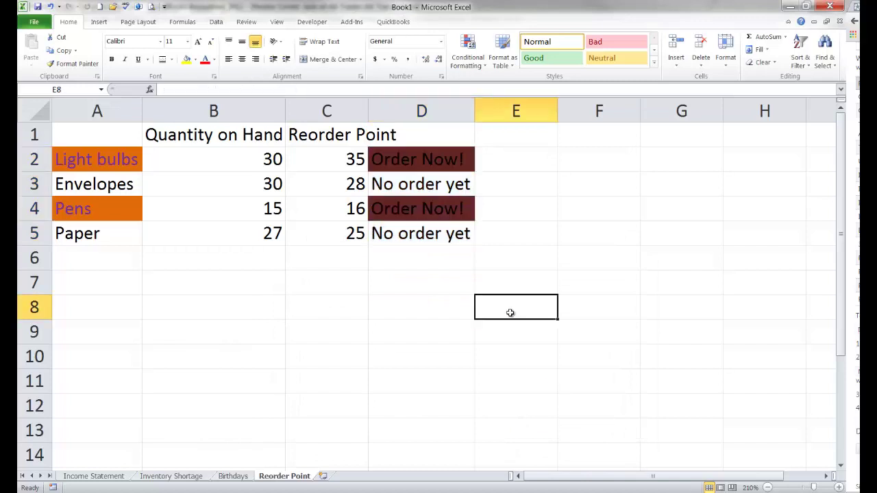
From D2, open the Order Now! conditional formatting rule in the Edit Formatting Rule dialog.
{"action": "left_click", "coordinate": [425, 159]}
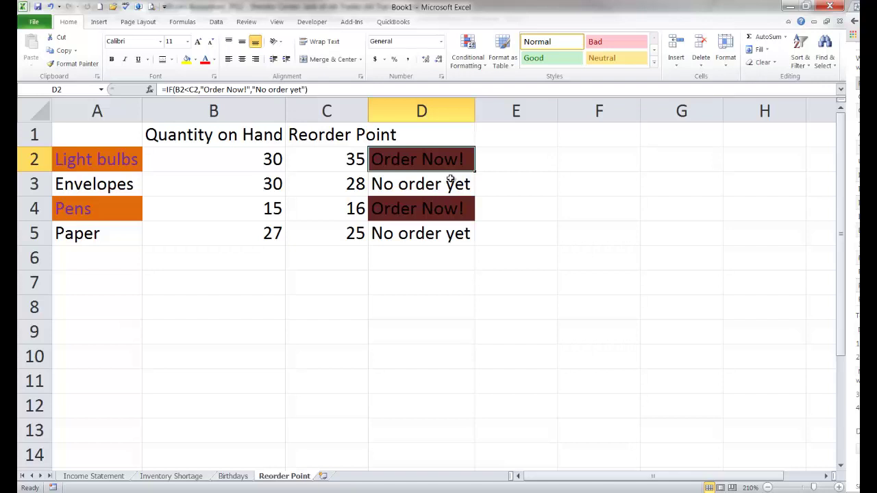
{"action": "left_click", "coordinate": [469, 59]}
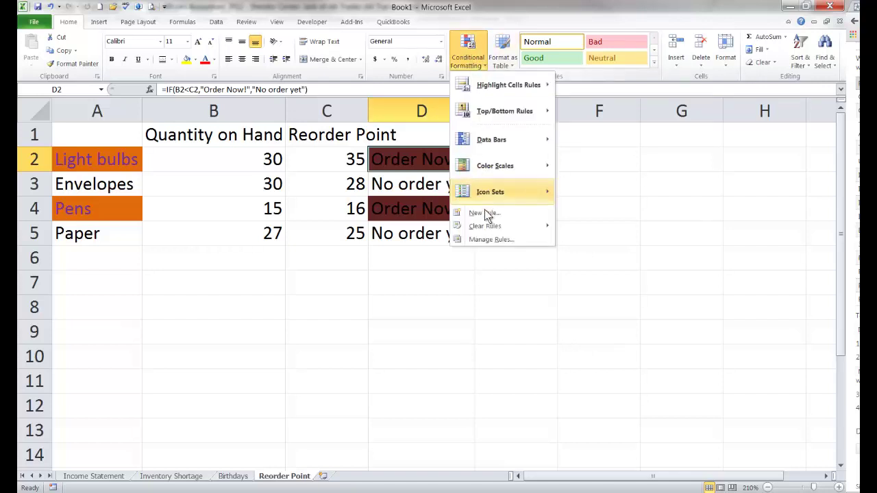
{"action": "left_click", "coordinate": [485, 239]}
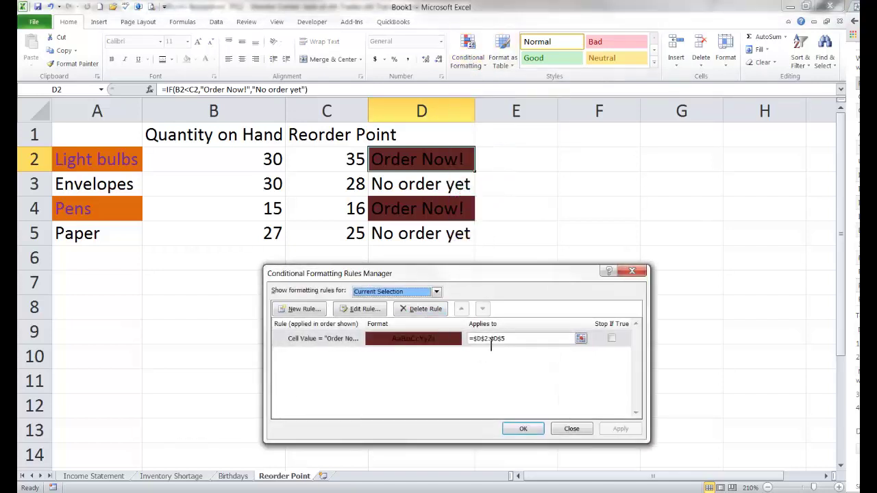
{"action": "left_click", "coordinate": [355, 340]}
{"action": "left_click", "coordinate": [361, 310]}
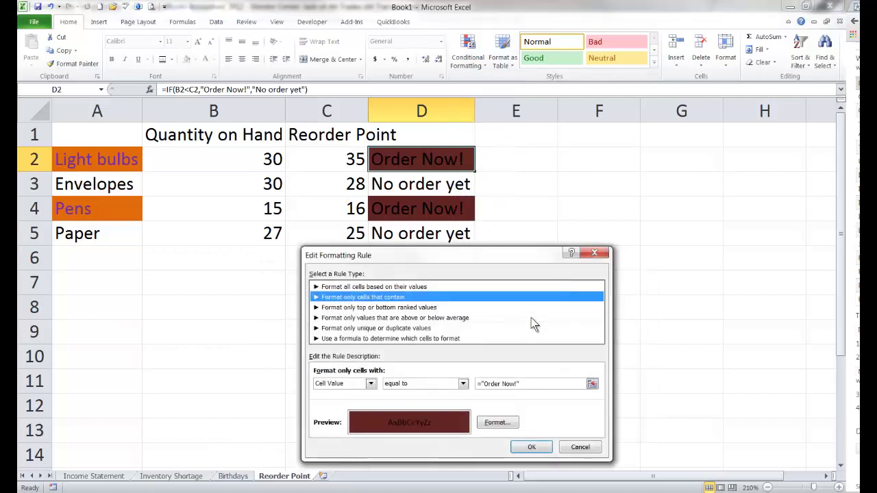